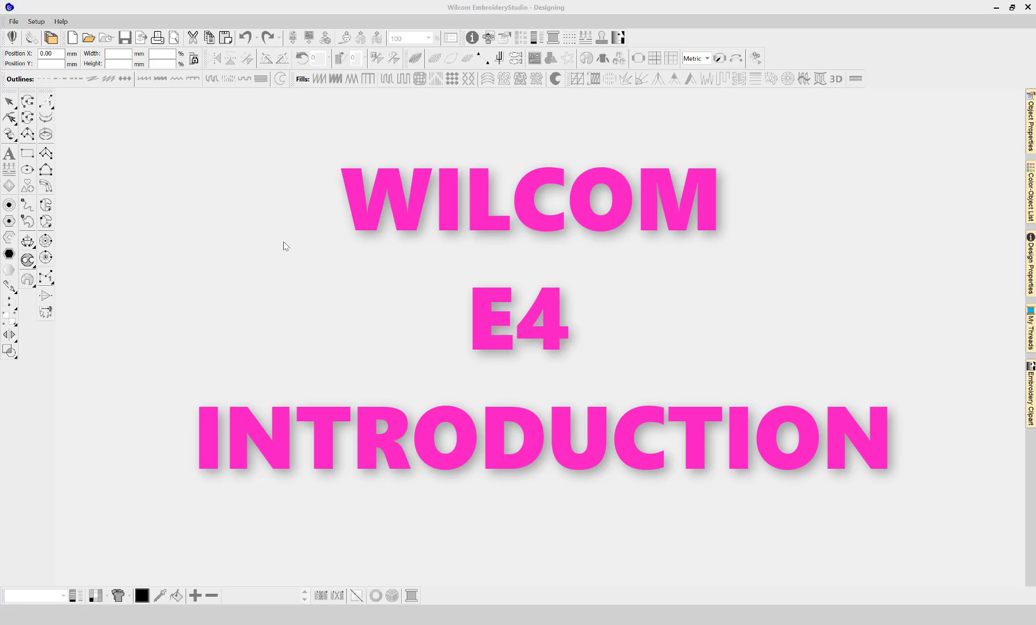
Create a new blank embroidery design.
click(14, 22)
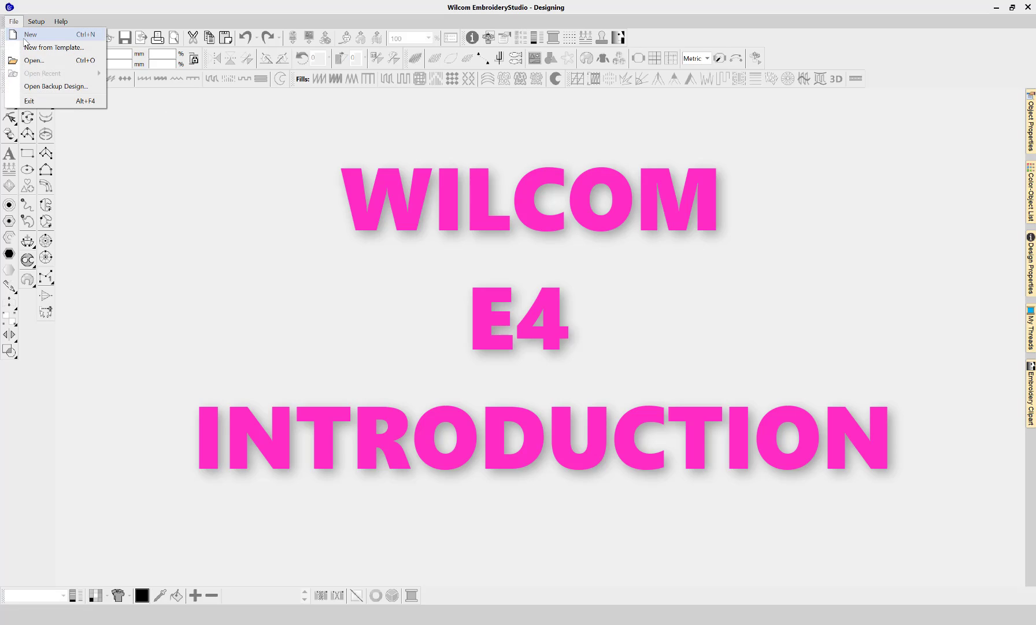
click(32, 36)
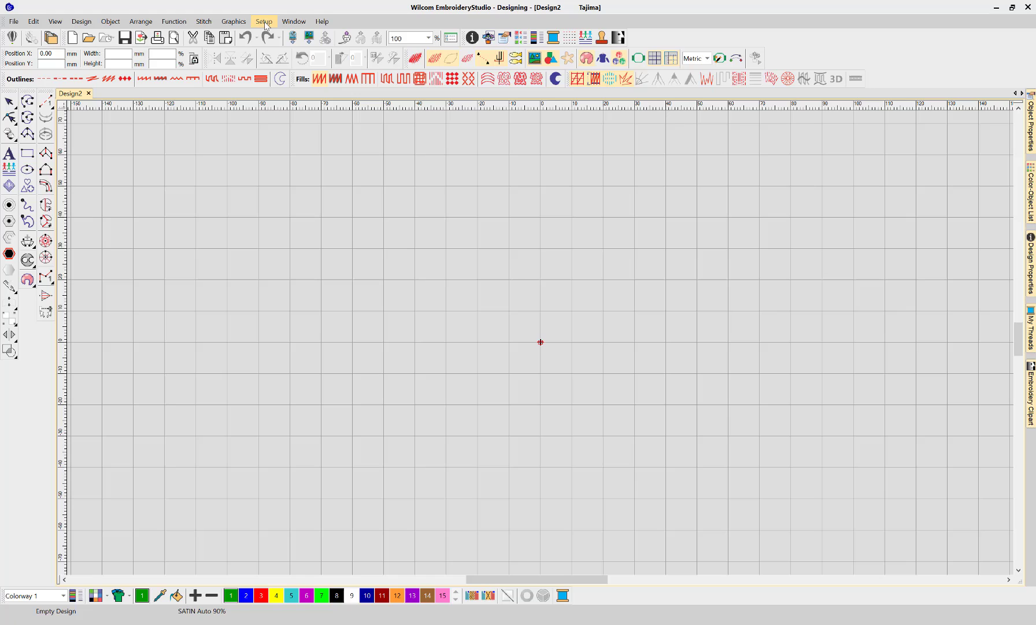
click(203, 21)
mouse_move(173, 24)
mouse_move(141, 24)
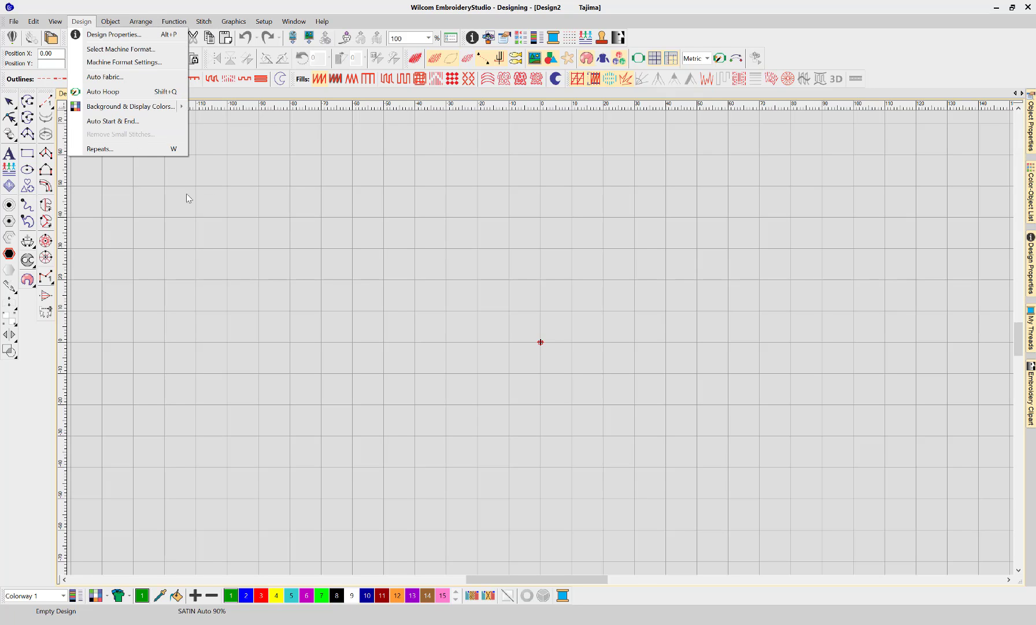
click(204, 209)
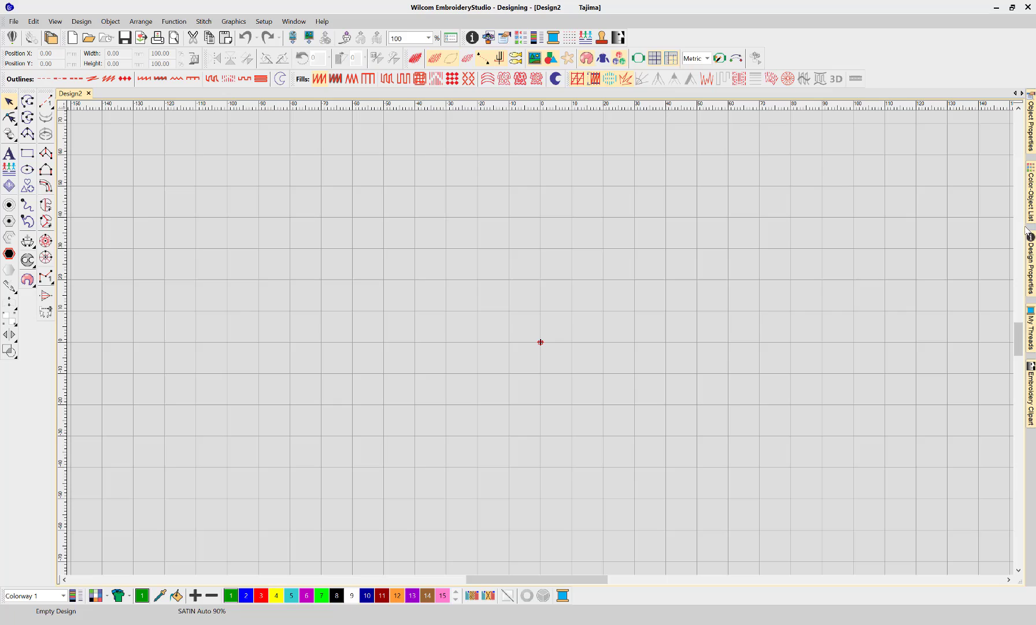
Review the Summary, Design, Order and Thread Colors pages of Design Properties, and close that docker.
mouse_move(1031, 270)
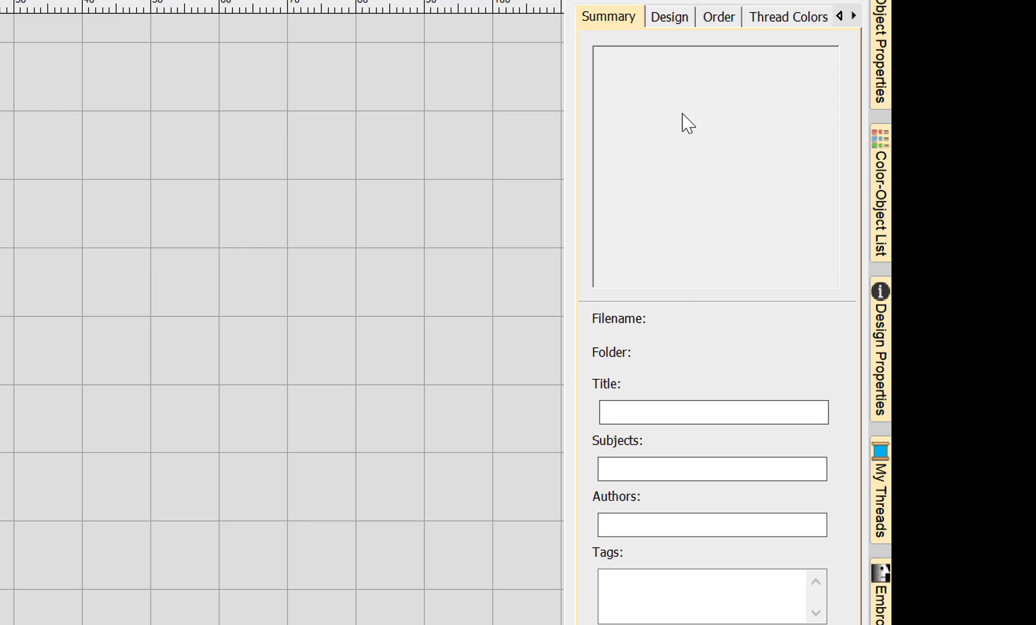
click(678, 17)
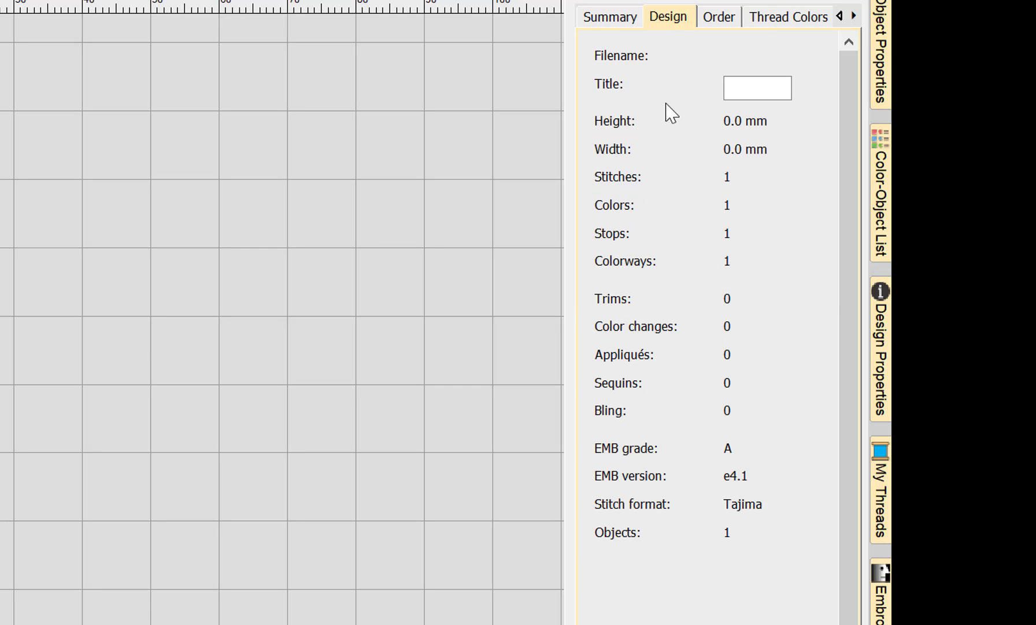
click(722, 19)
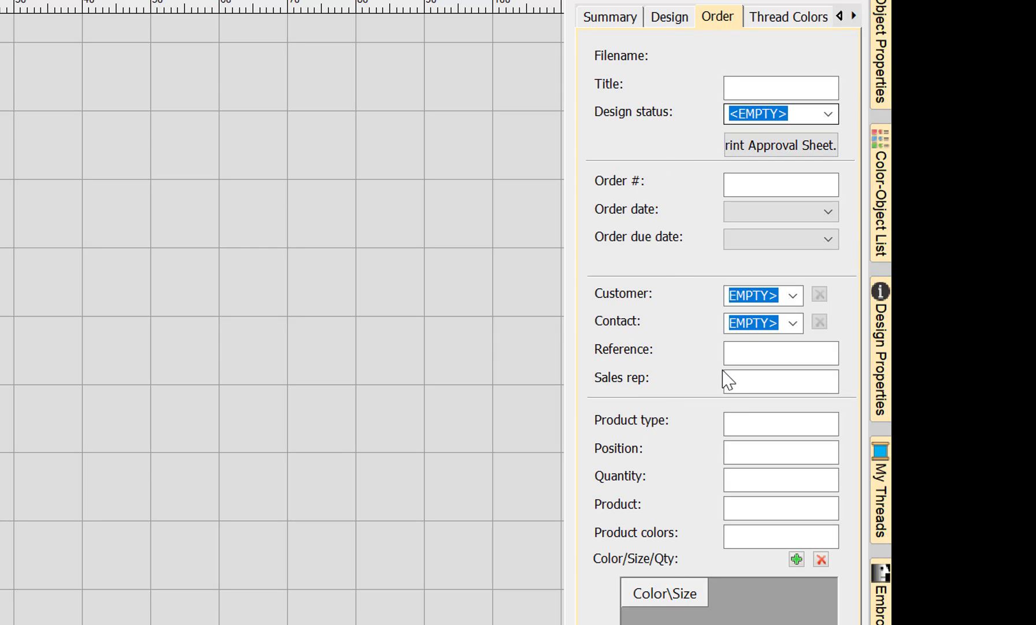
click(789, 20)
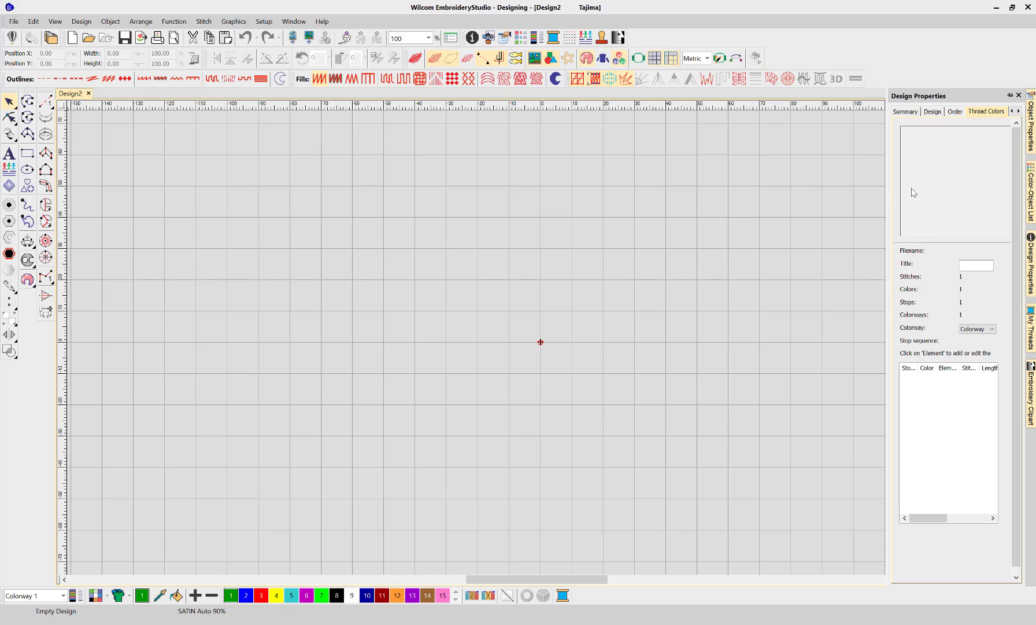
click(911, 113)
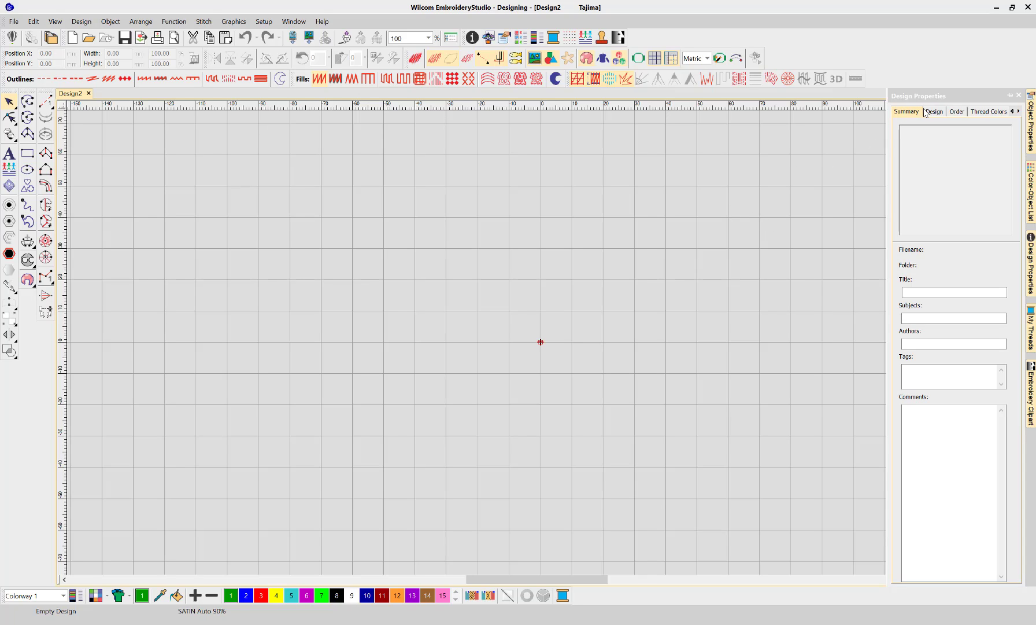
click(1019, 95)
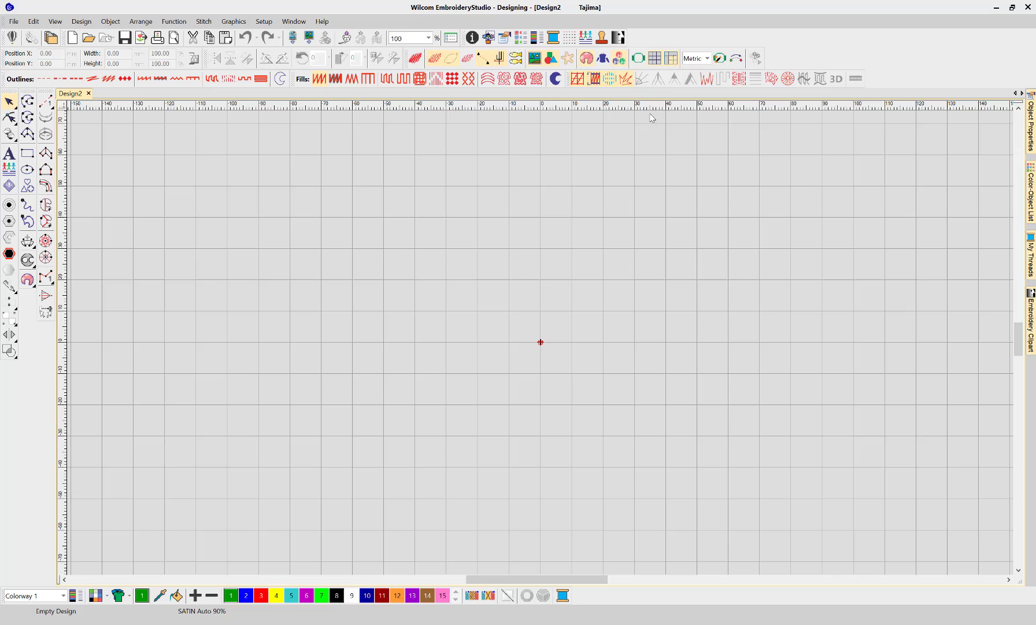
Move the Docker toolbar to the end of the stitch effects row and return it to its original place beside the zoom controls.
click(520, 79)
drag(462, 37, 484, 36)
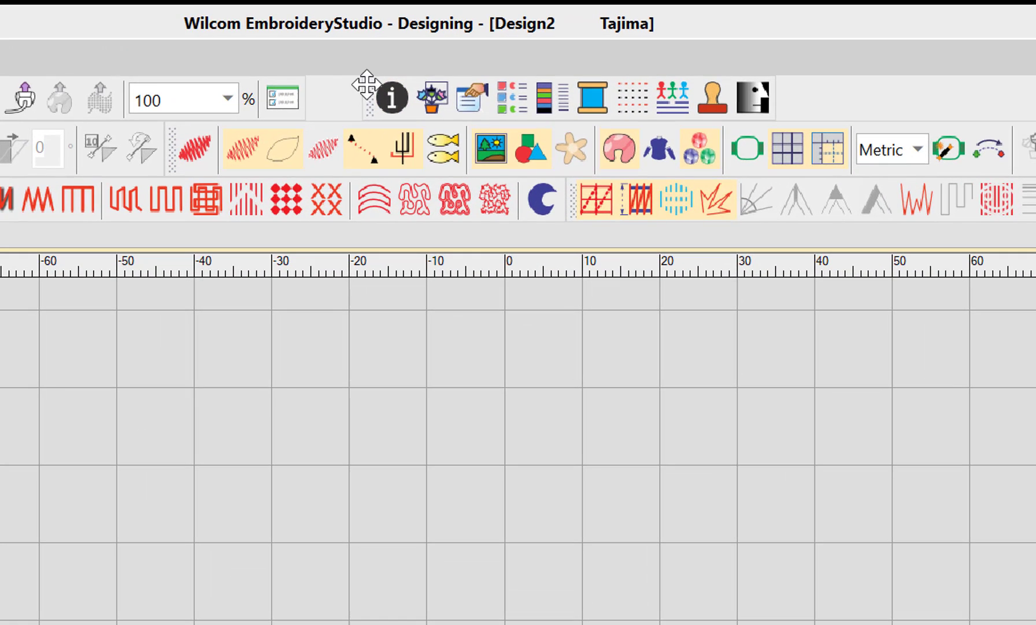
drag(363, 107, 1035, 224)
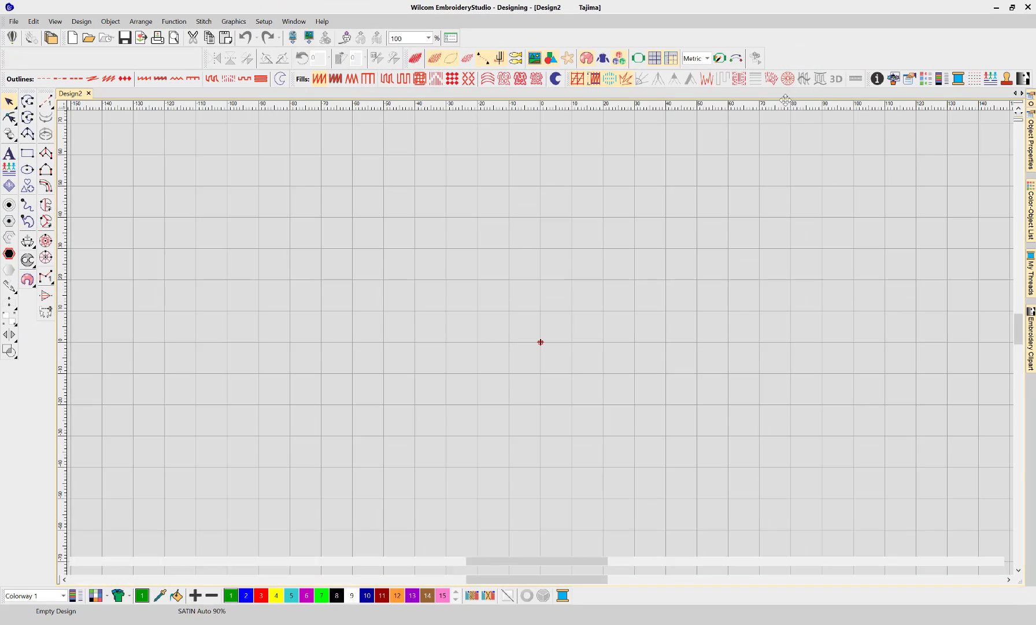
drag(785, 100, 467, 38)
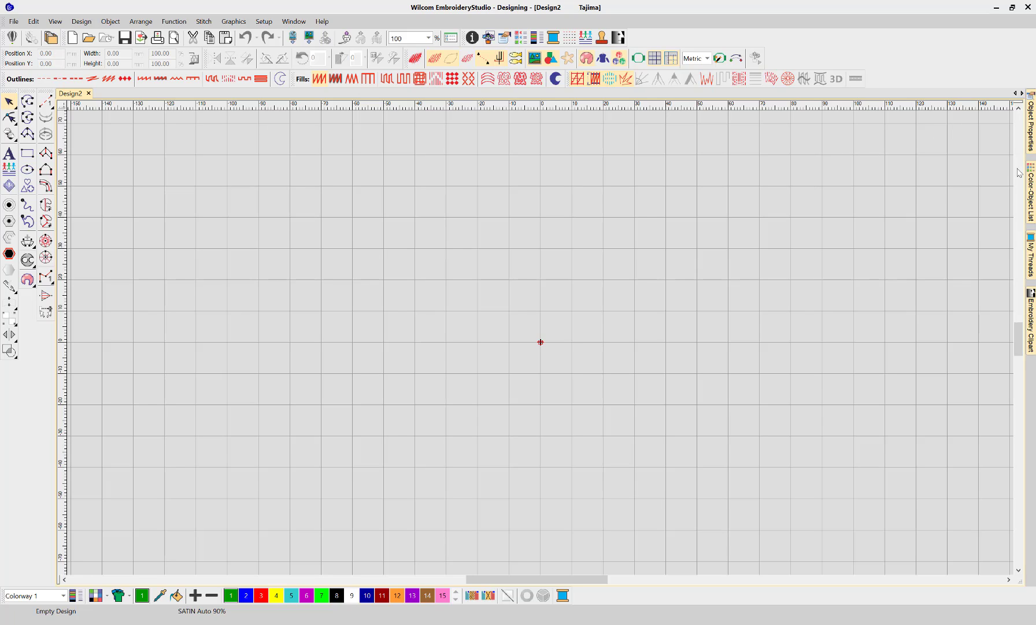
Open the Color-Object List and pin it so it stays docked.
mouse_move(1027, 188)
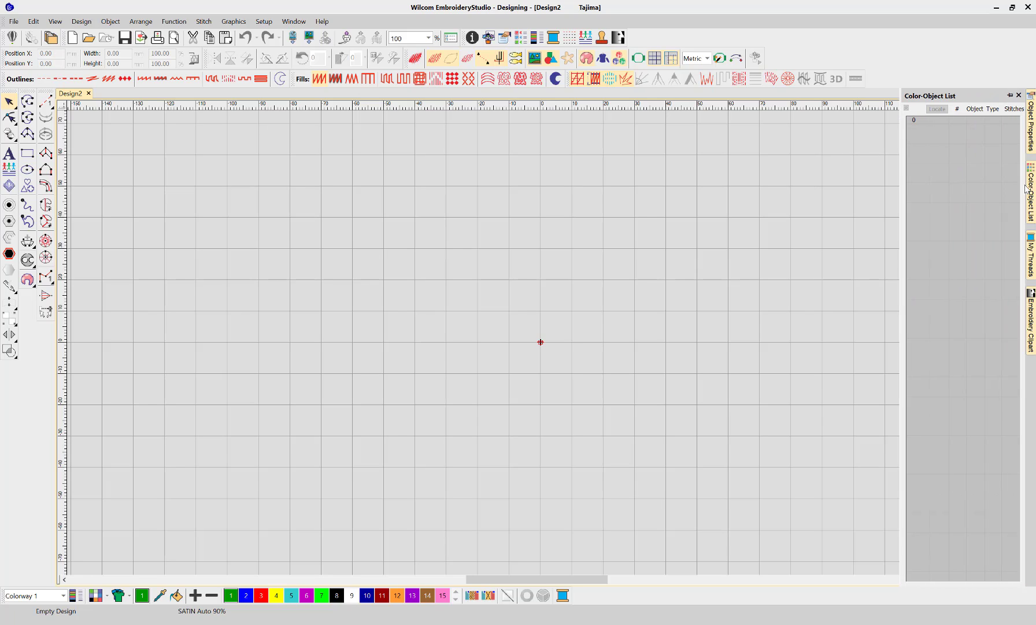
click(1010, 95)
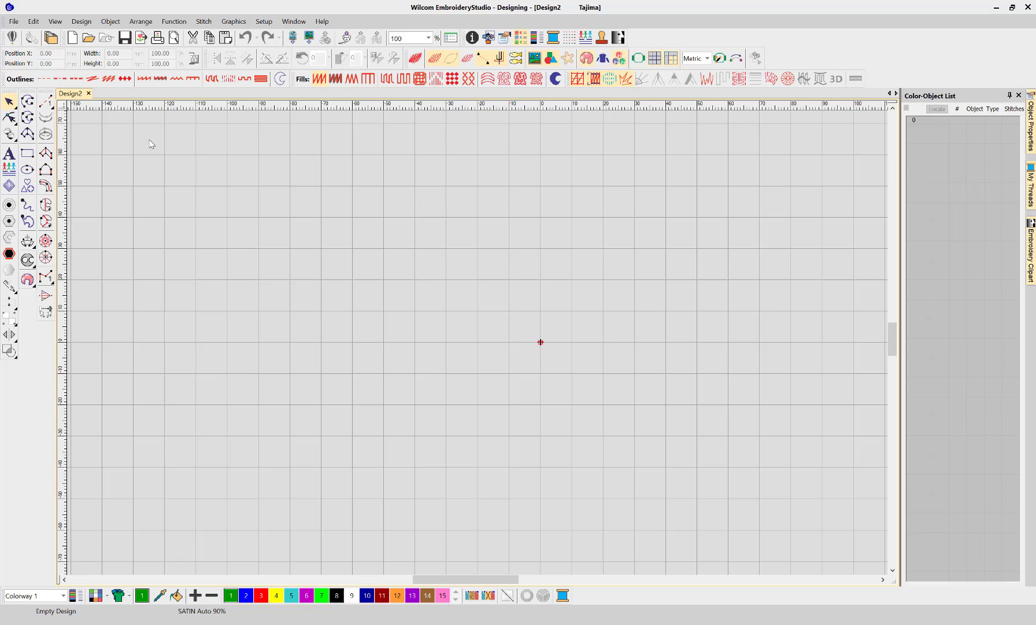
Digitize a four-sided Complex Fill shape about 78 by 42 mm in satin stitch, up and left of the design origin, and select it.
click(206, 194)
click(195, 300)
click(441, 276)
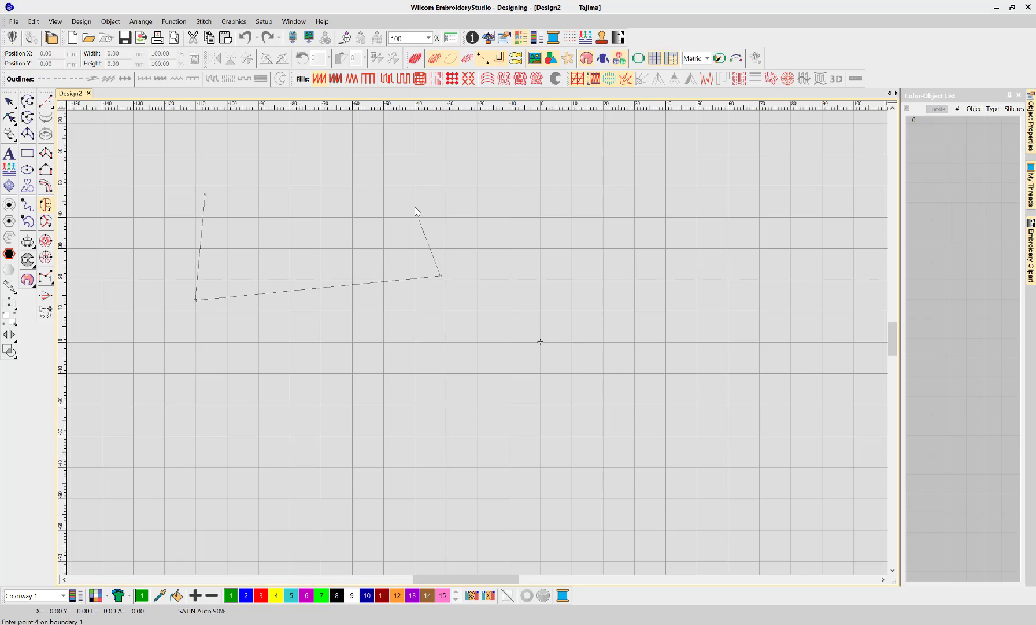
click(412, 169)
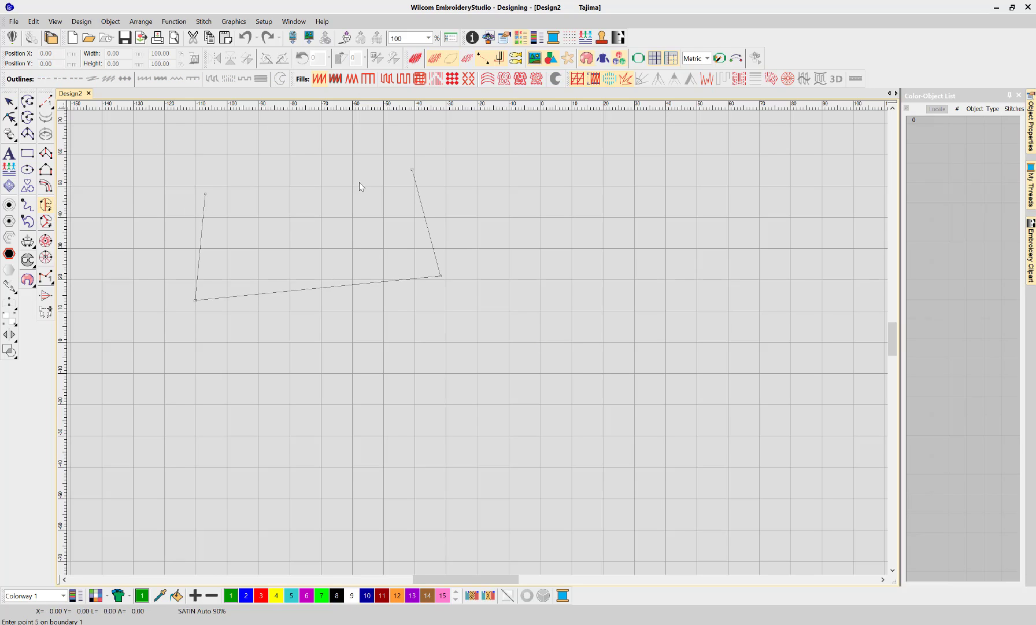
click(206, 196)
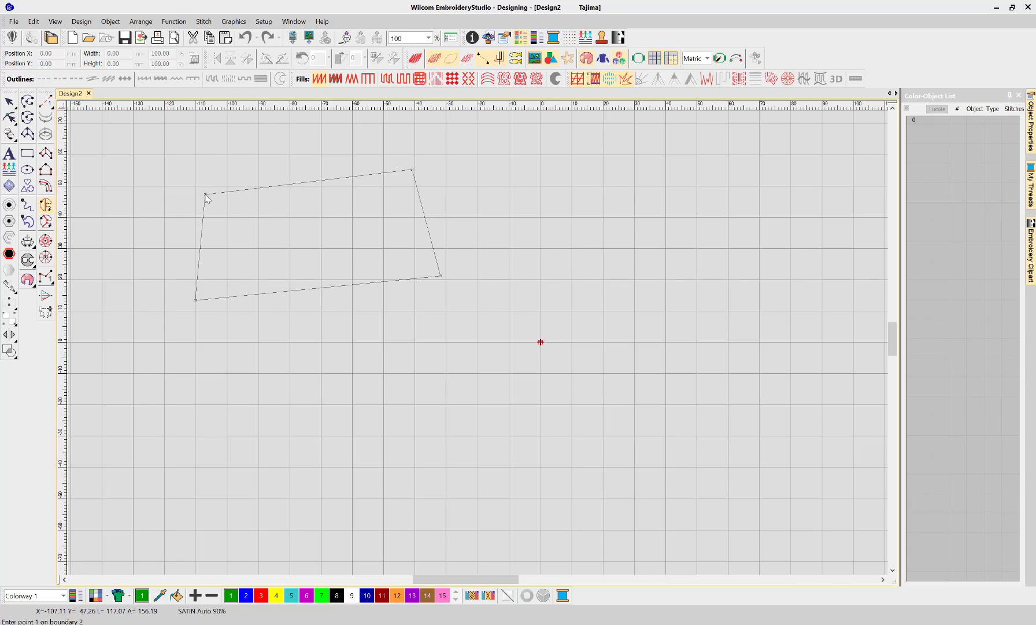
key(Return)
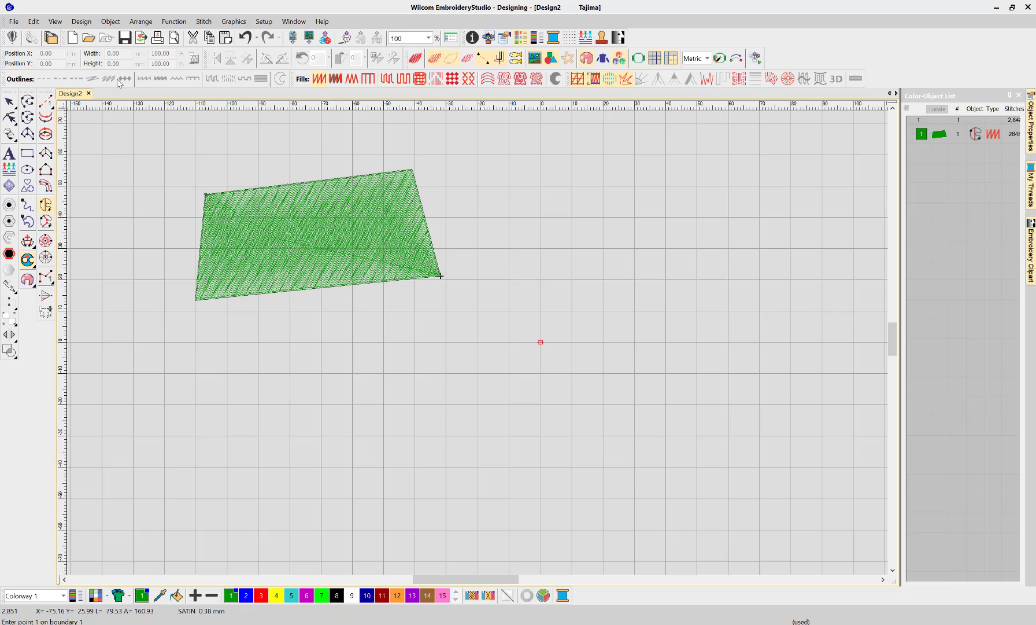
click(8, 102)
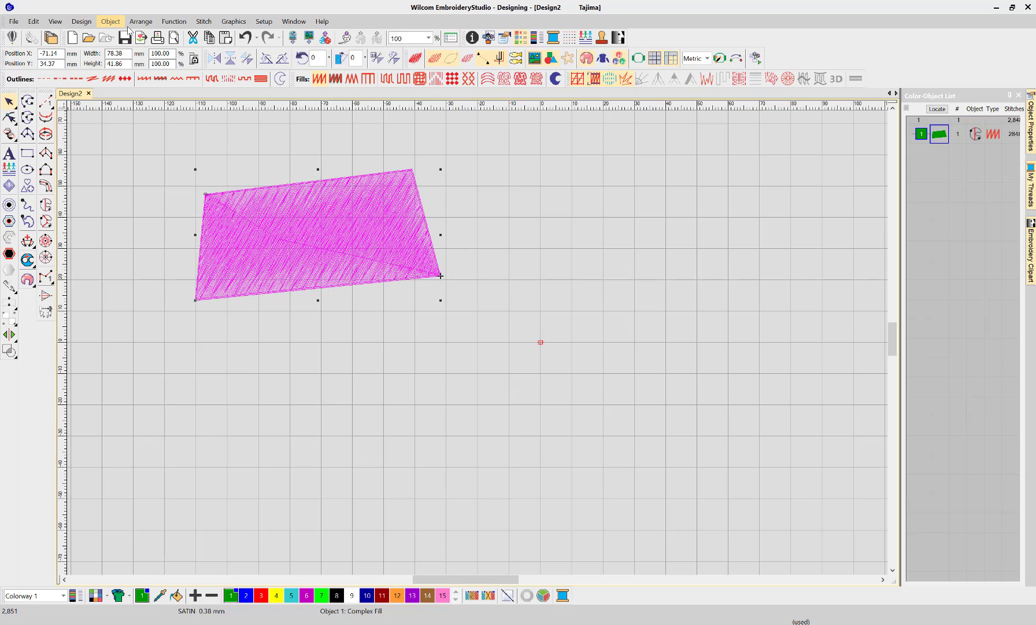
Show the Arrange Tools toolbar and dock it directly above the color palette.
click(288, 22)
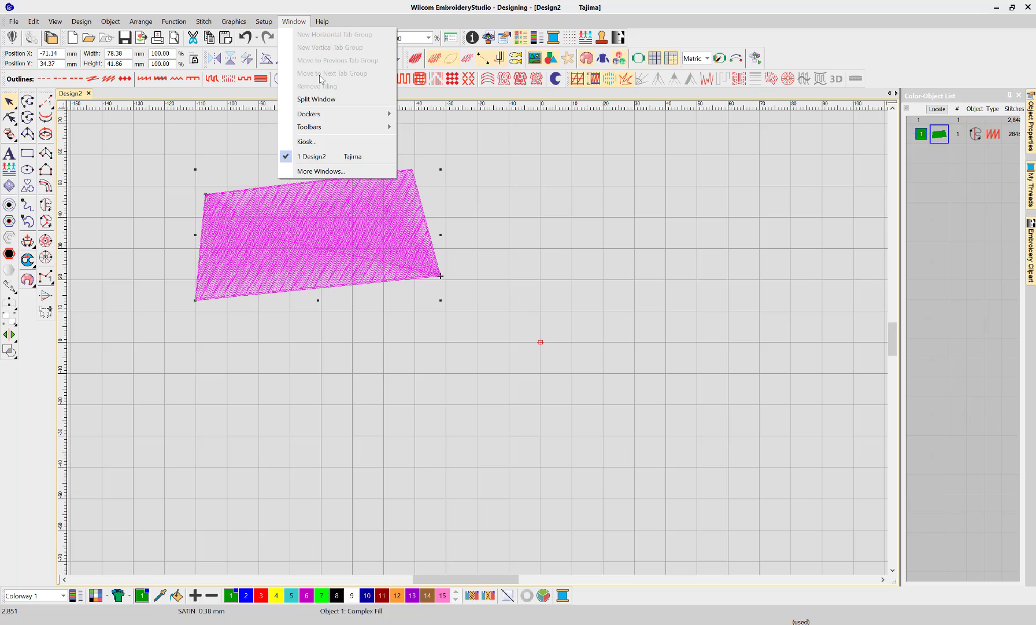
mouse_move(336, 117)
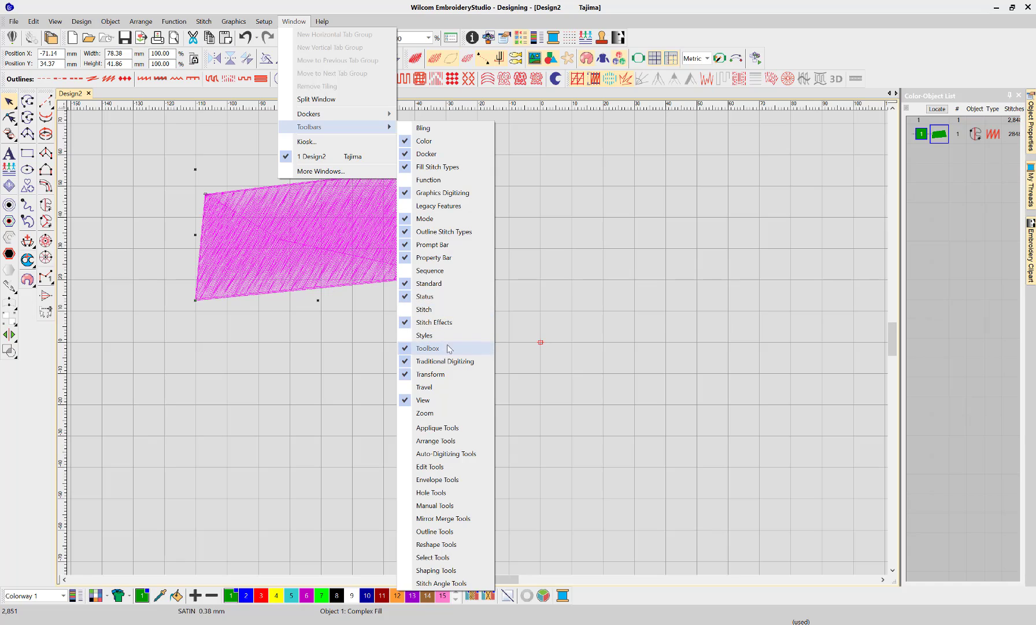
click(431, 447)
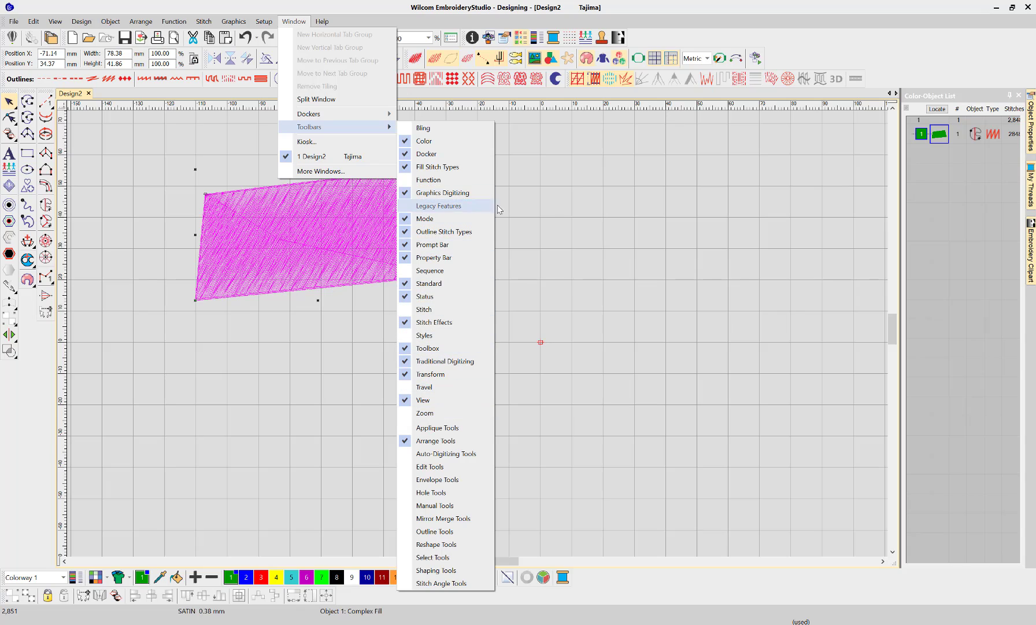
click(380, 145)
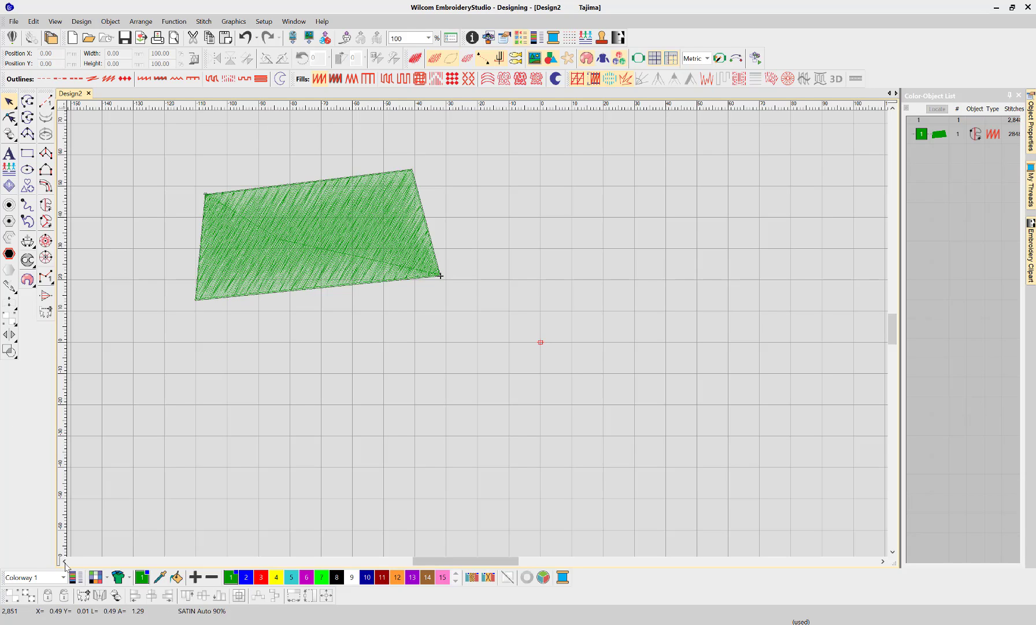
drag(2, 595, 57, 597)
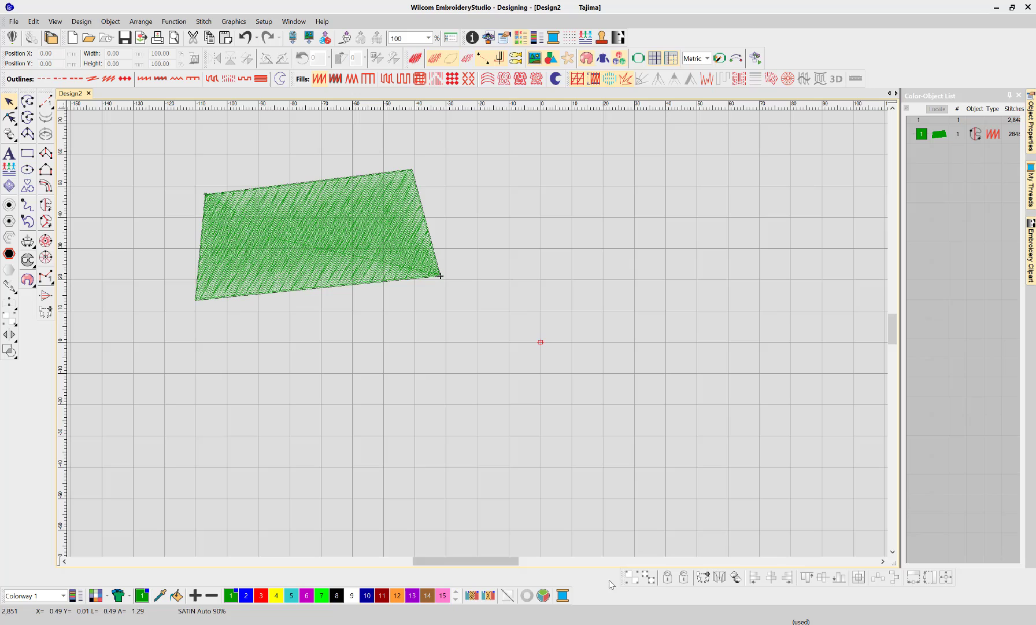
drag(609, 578, 49, 581)
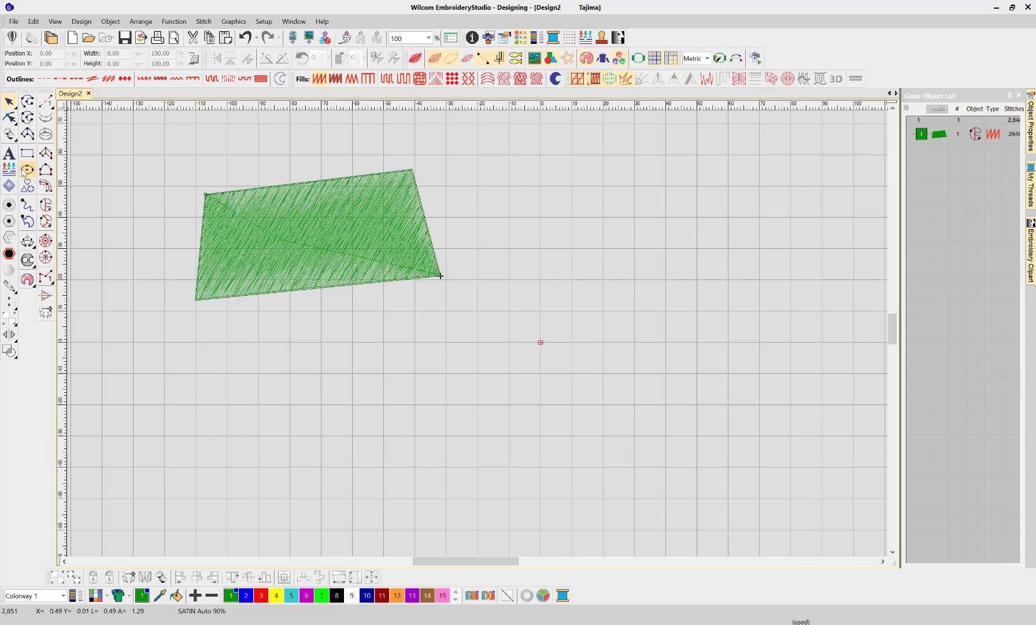
Browse the ready-made border shapes through to B330 and close the collection without inserting one.
click(28, 187)
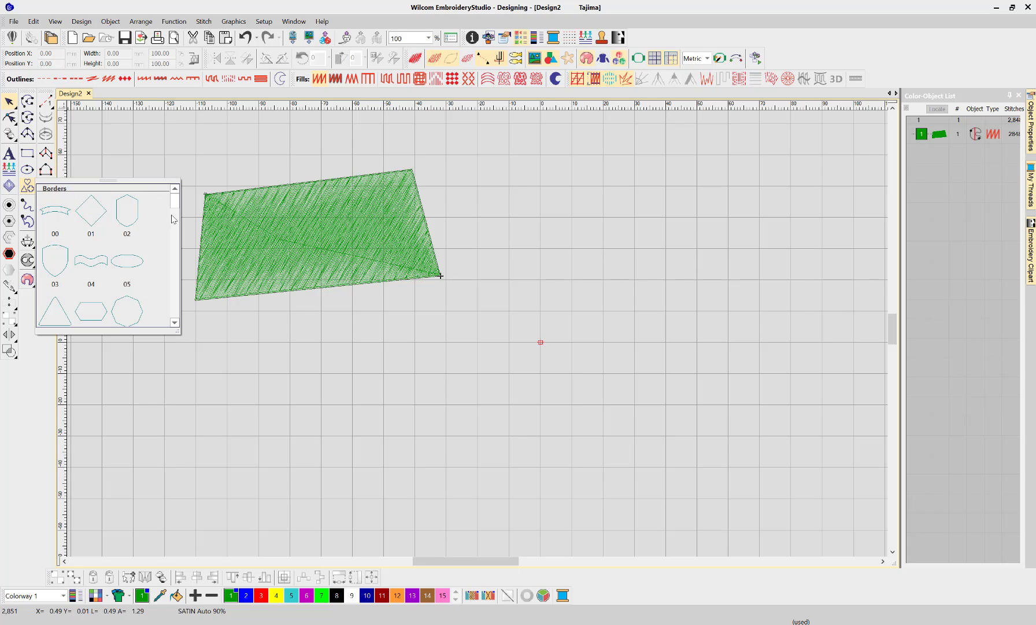
drag(175, 205, 180, 317)
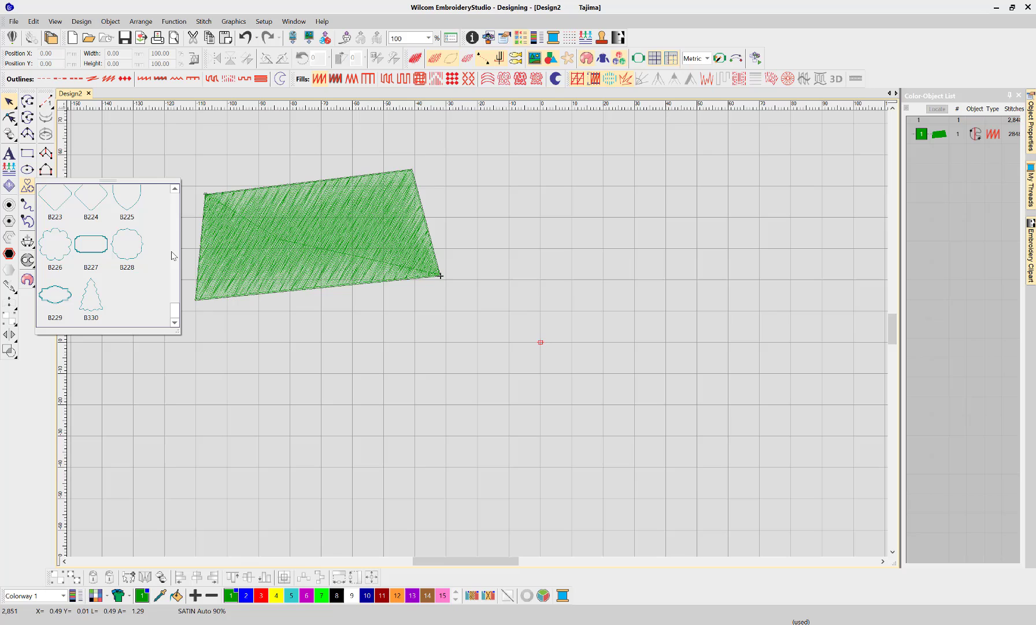
click(184, 369)
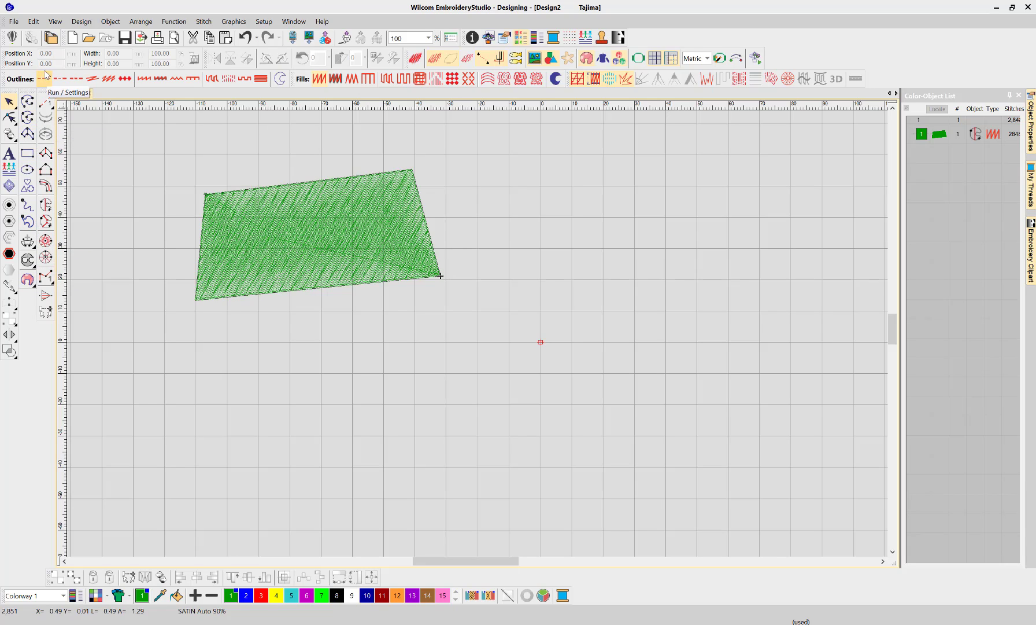
Digitize a zigzag Star circle about 32 mm in diameter beside the green fill shape and select it.
click(46, 241)
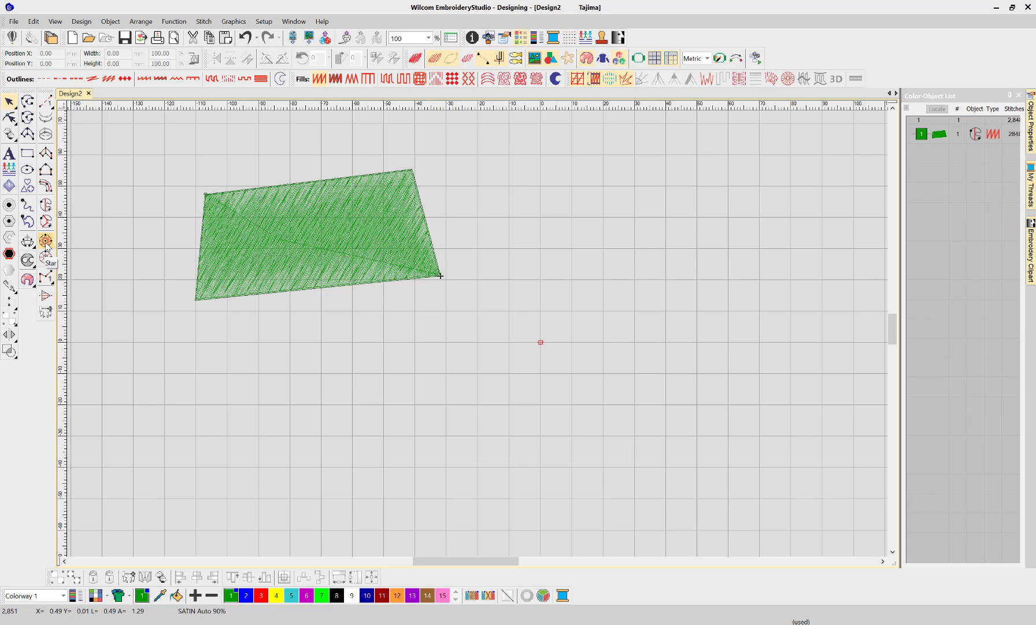
click(491, 215)
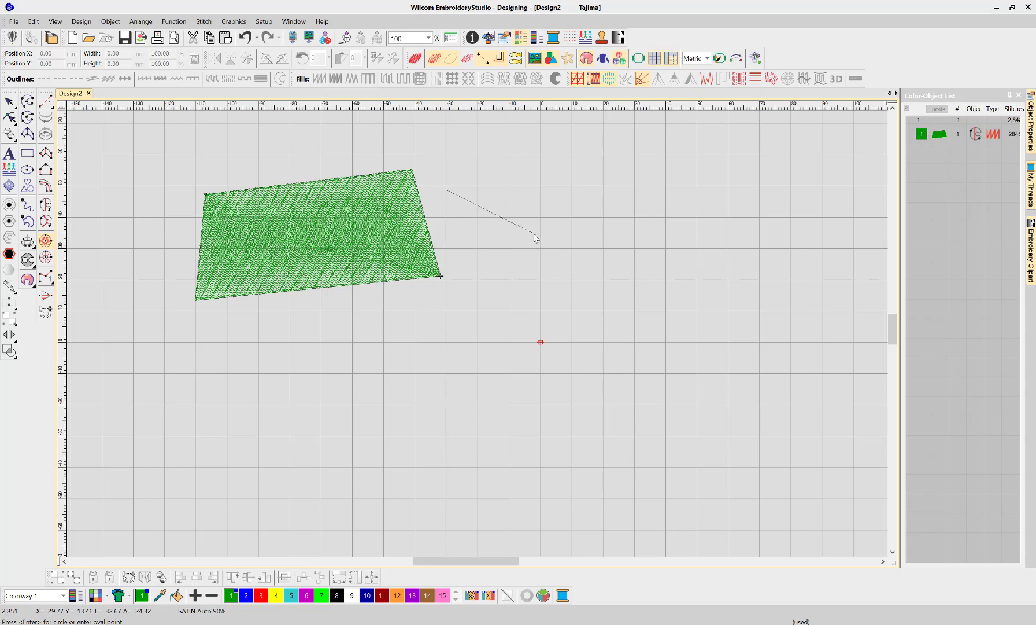
click(536, 237)
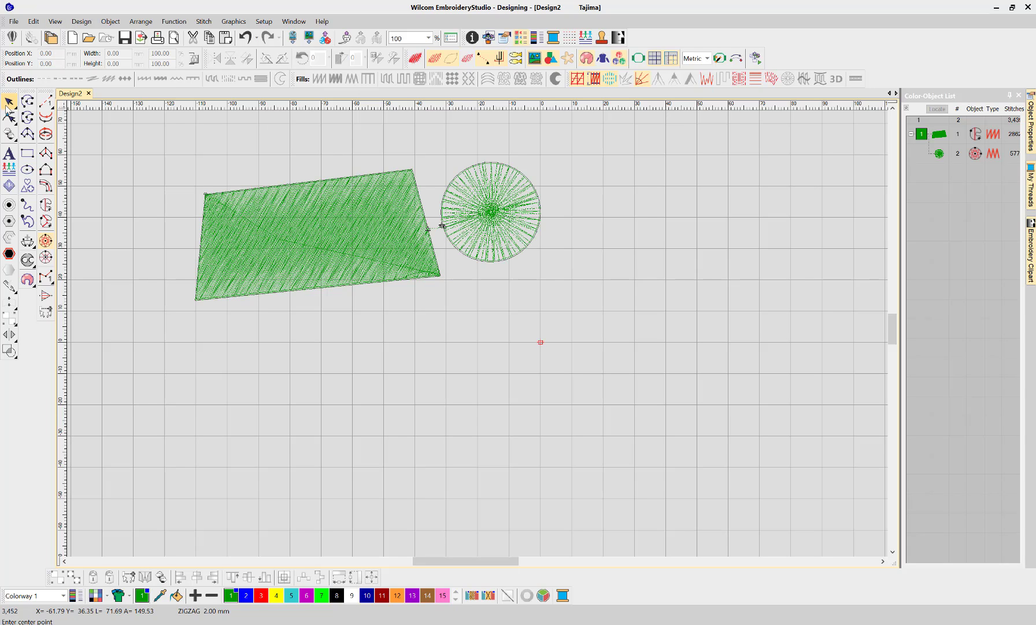
click(6, 107)
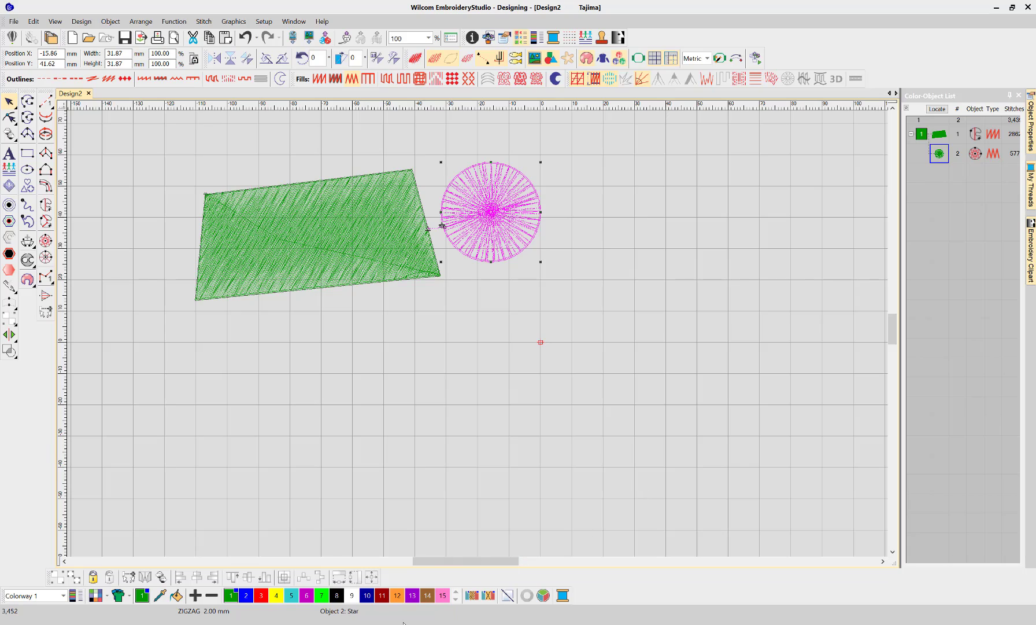
Select the Complex Fill shape and advance the selection to the Star object to compare their stitch type and object details.
click(354, 326)
click(354, 263)
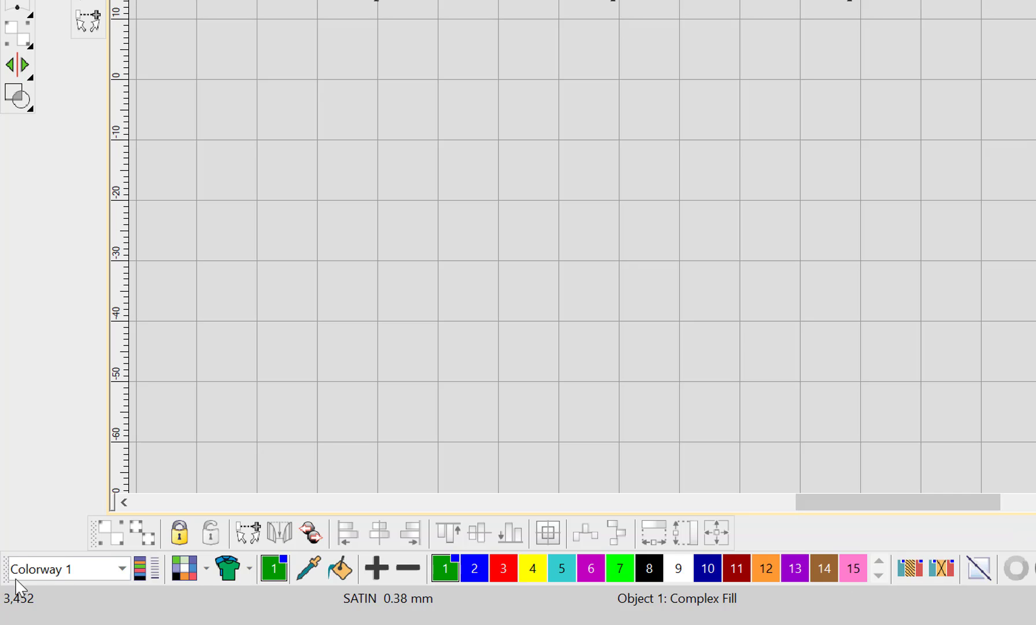
key(Tab)
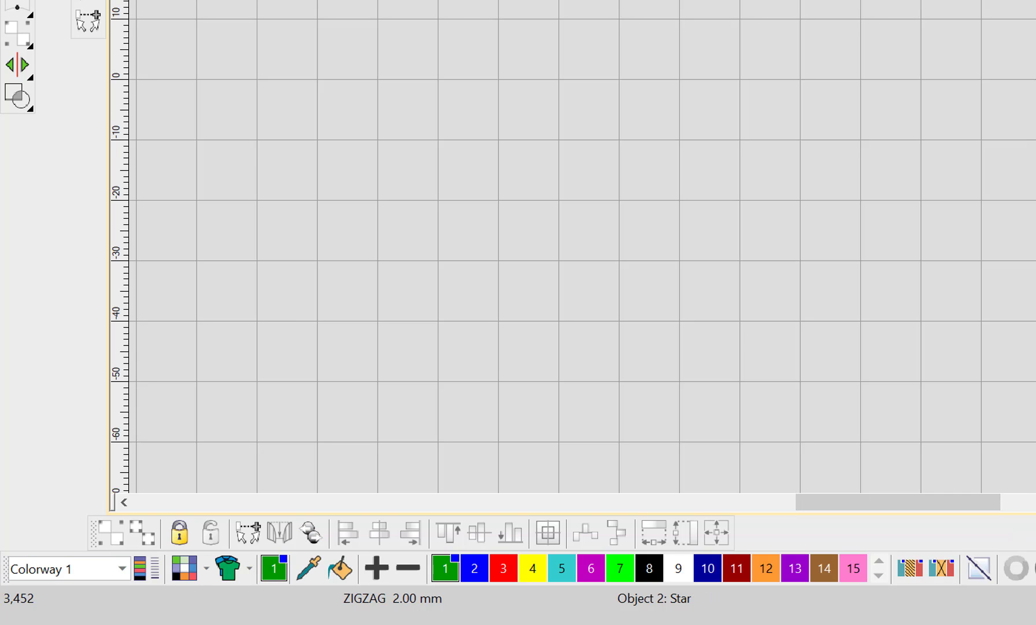
Advance the selection to the large Complex Fill shape, try another fill stitch type on it, and clear the selection.
key(Tab)
key(Tab)
key(Tab)
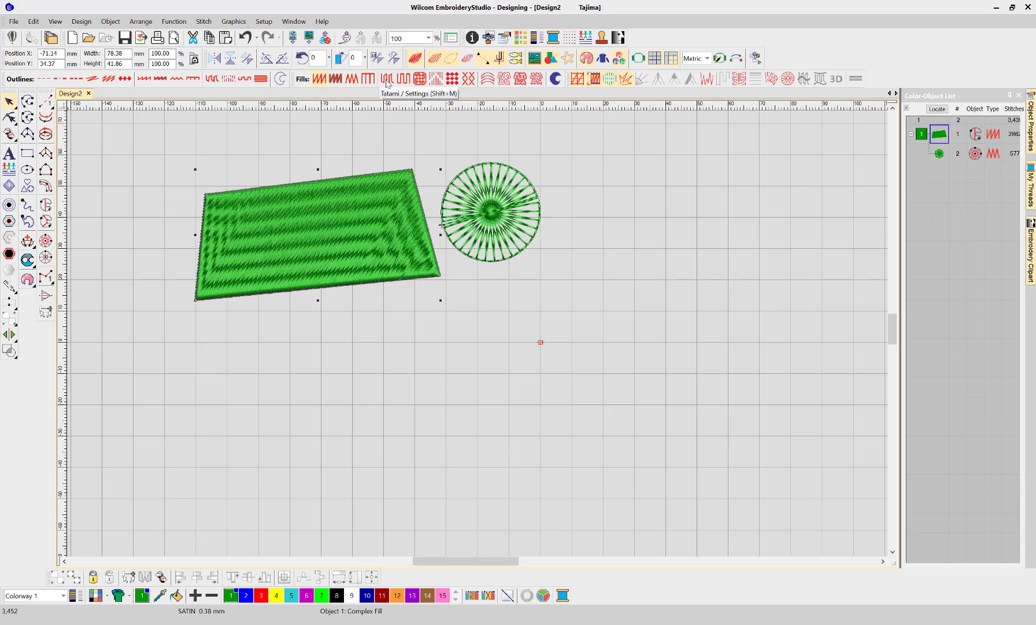
click(369, 80)
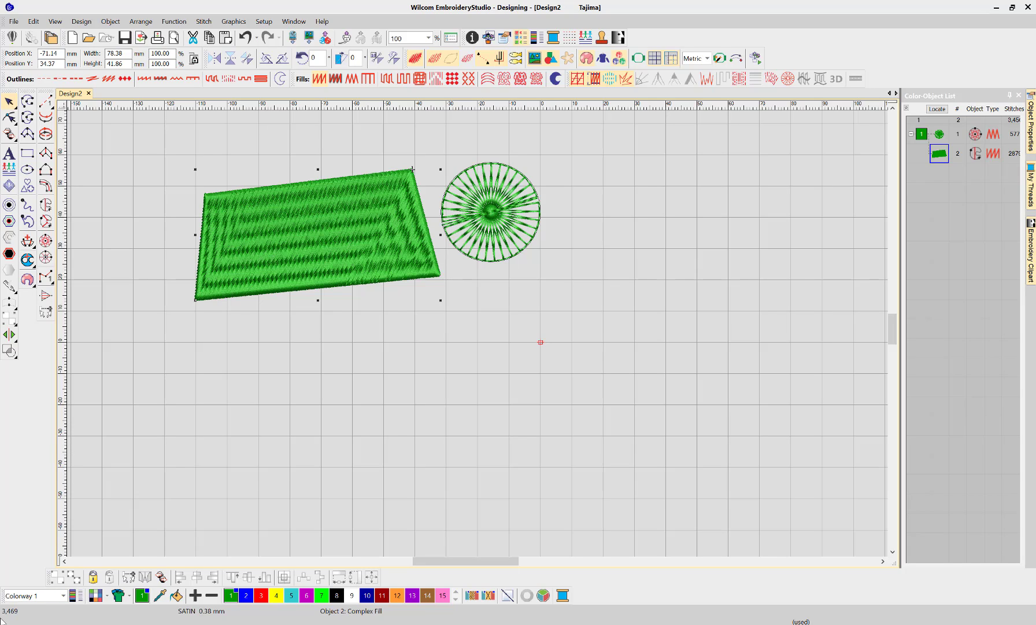
click(301, 351)
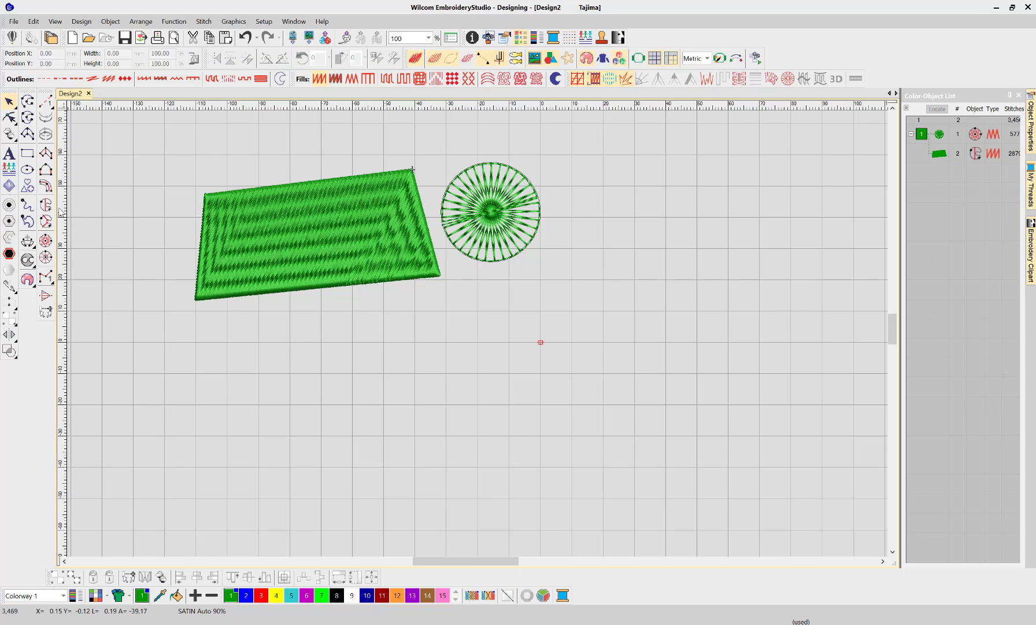
Digitize a four-sided satin Complex Fill shape about 60 mm wide and 31 mm high below the existing fill shape.
click(46, 205)
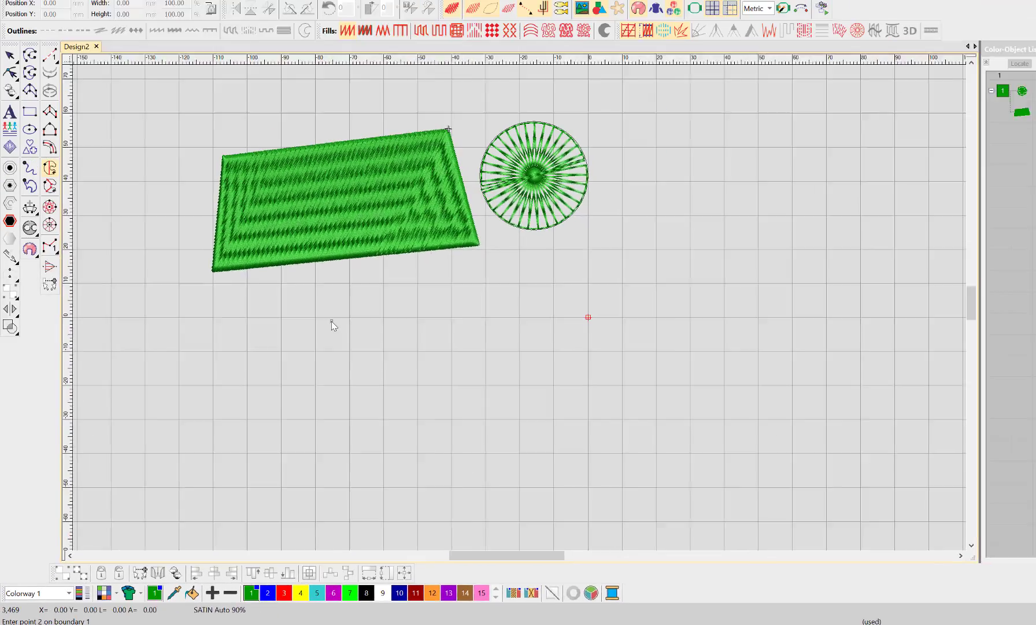
click(305, 344)
click(444, 330)
click(483, 407)
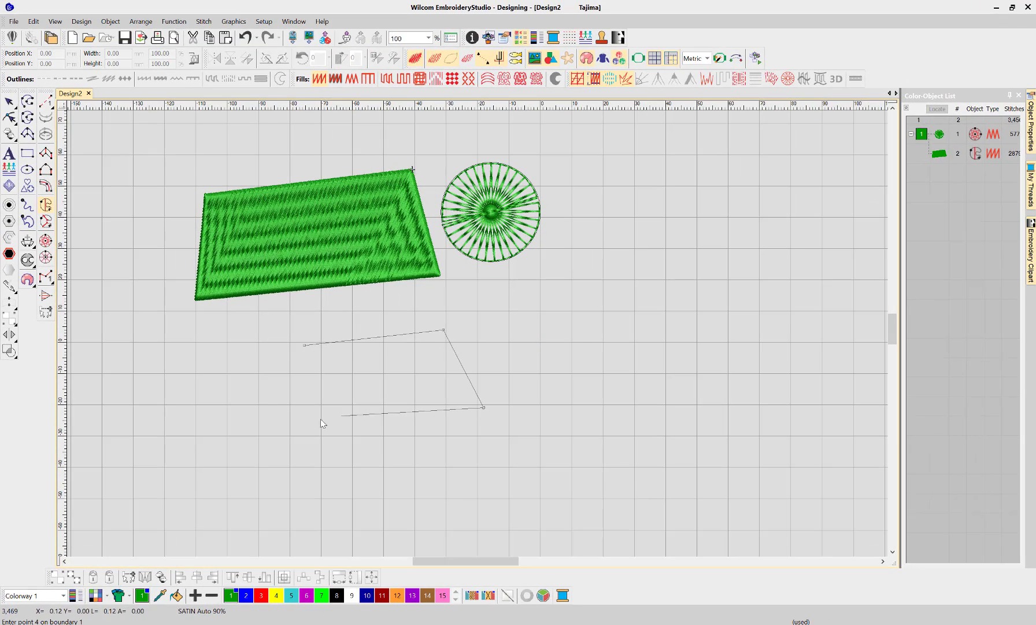
click(295, 427)
click(305, 346)
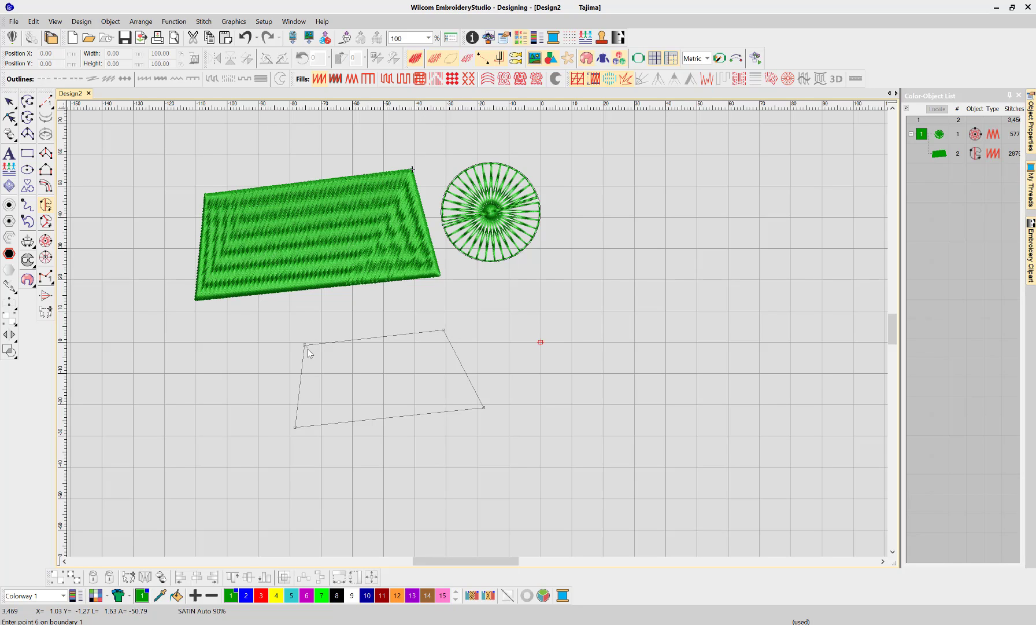
key(Return)
key(Return)
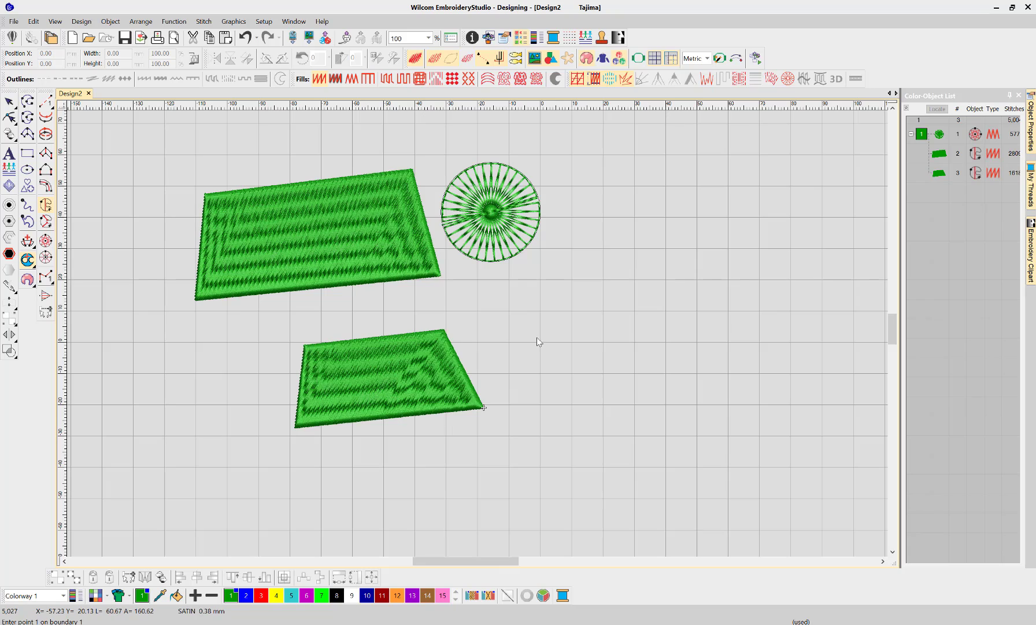
Move the new fill shape to the other side of the Star and stretch its height to about 38 mm.
click(9, 101)
click(322, 394)
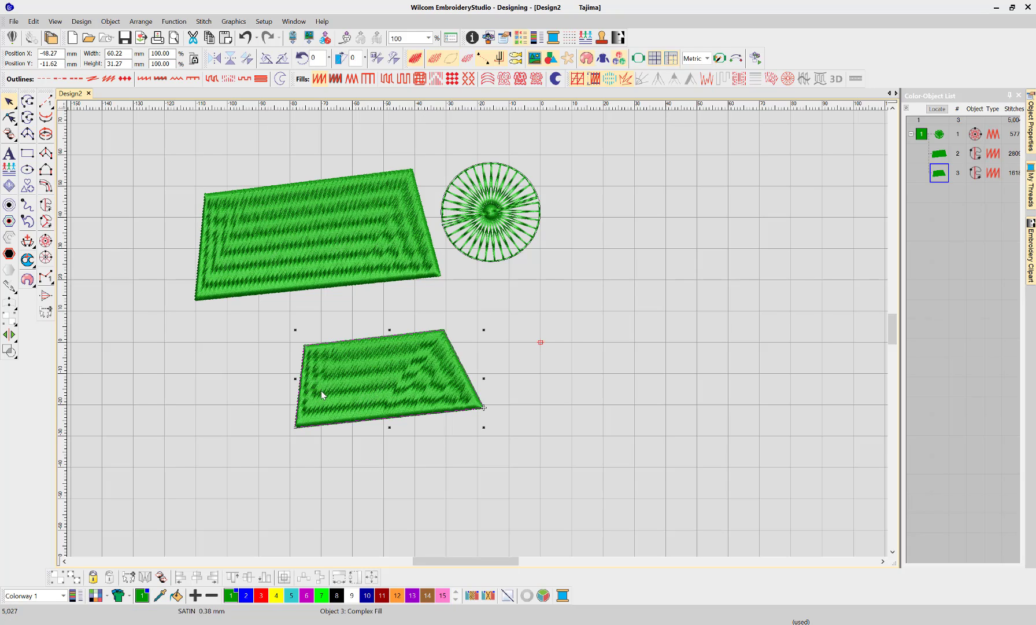
drag(380, 395, 648, 197)
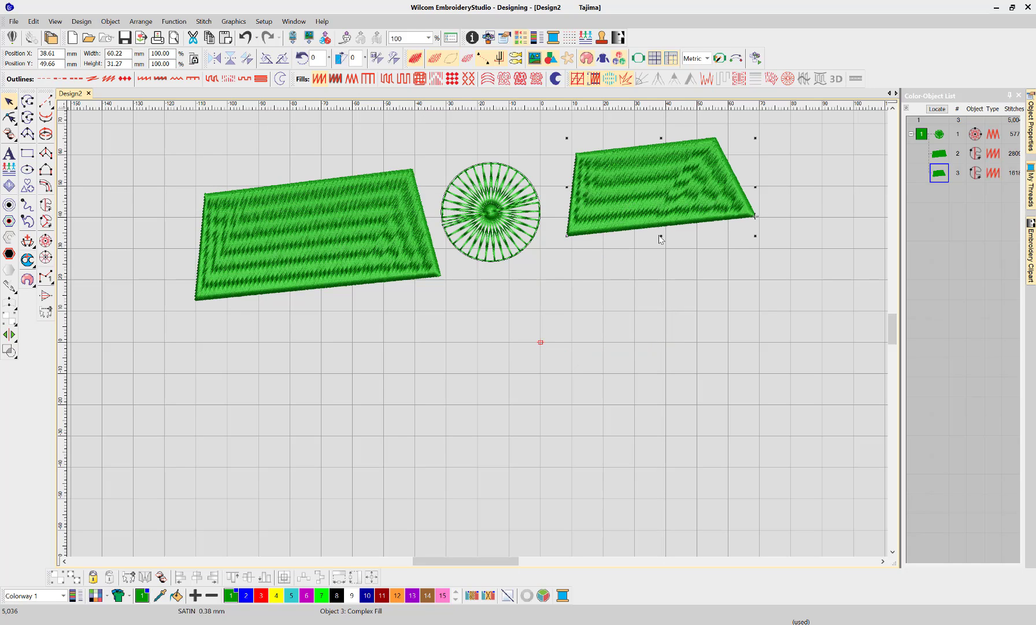
drag(659, 236, 663, 257)
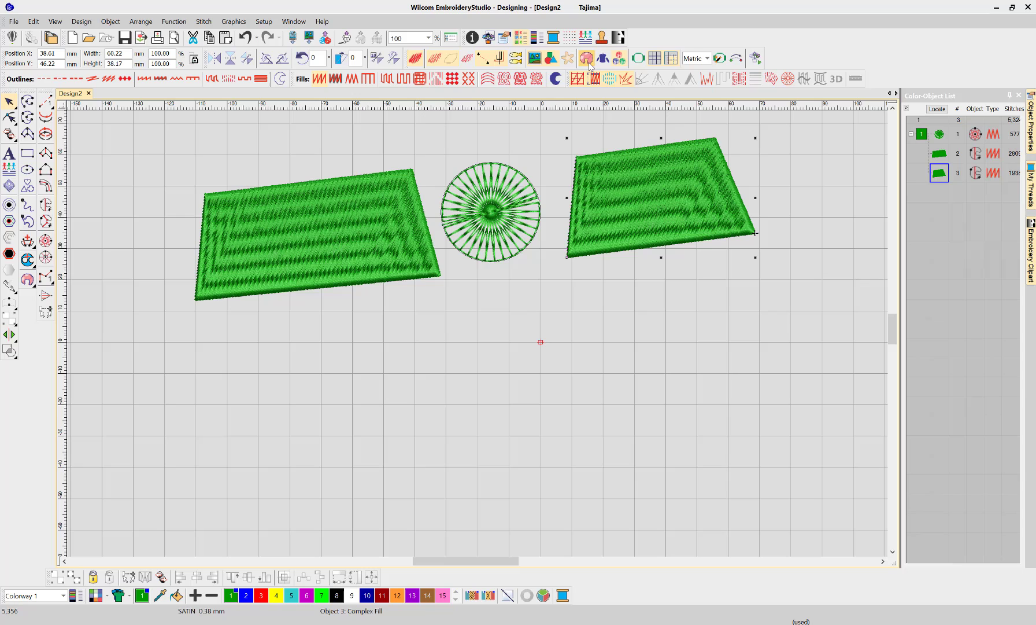
Open the program options and disable auto scrolling in the Scroll settings.
right_click(586, 59)
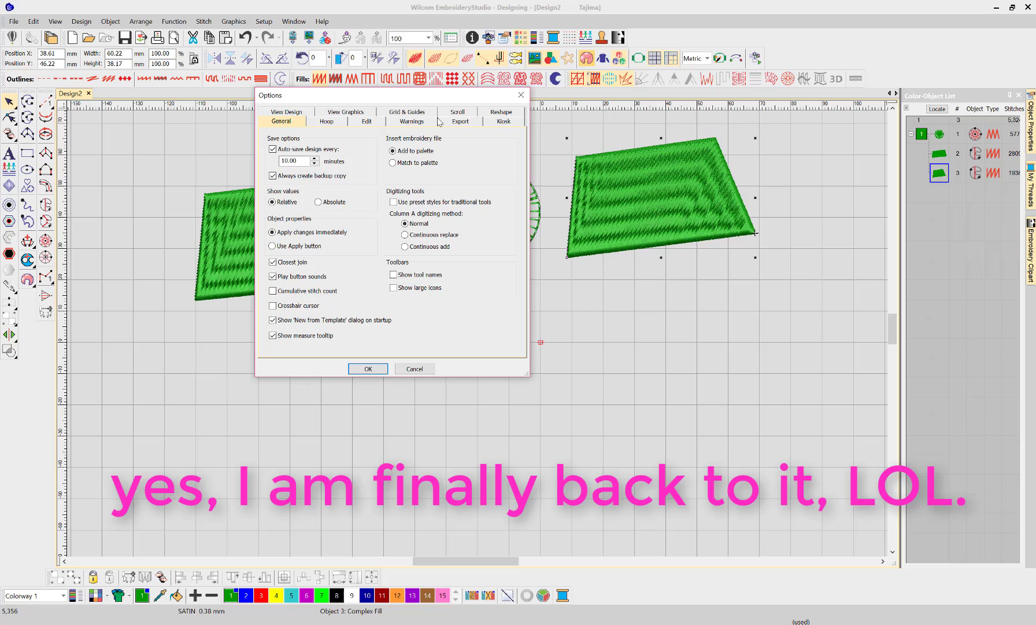
click(457, 114)
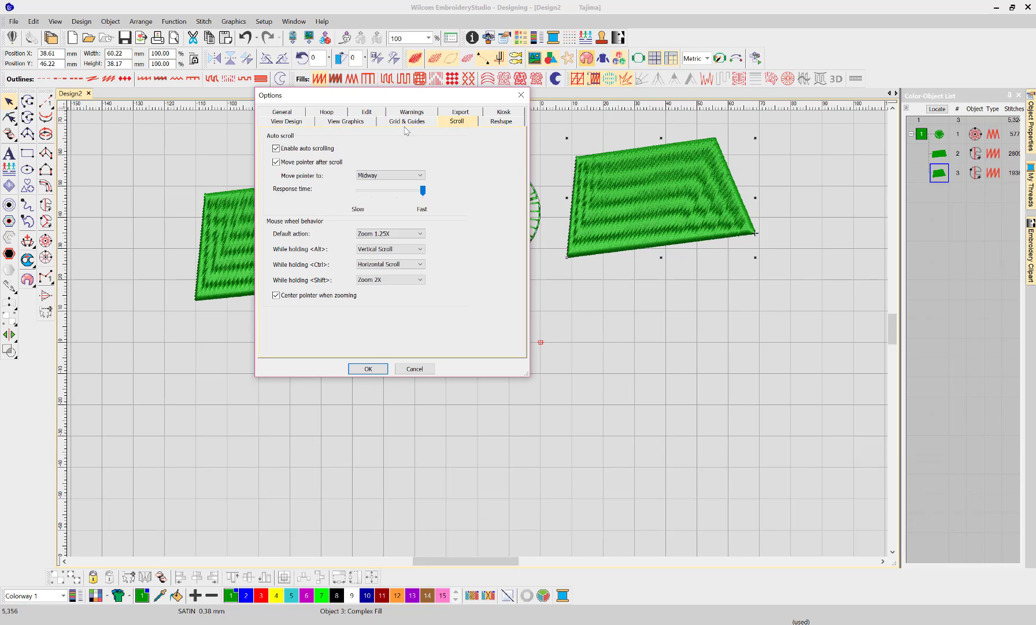
click(276, 149)
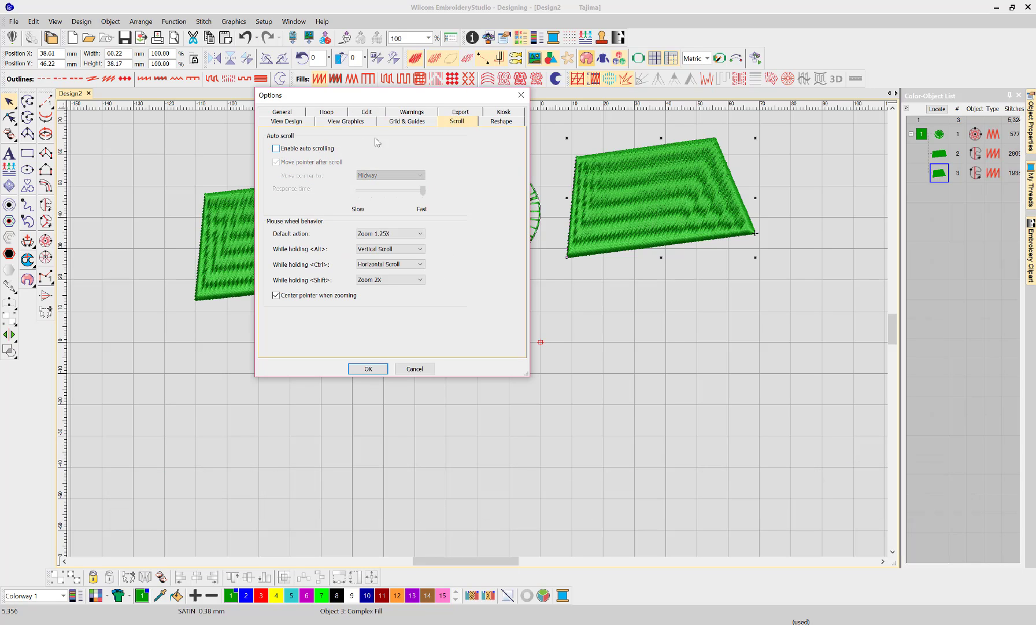
Review the Reshape and View Graphics options and turn off the display of Bling in the View Design options.
click(496, 123)
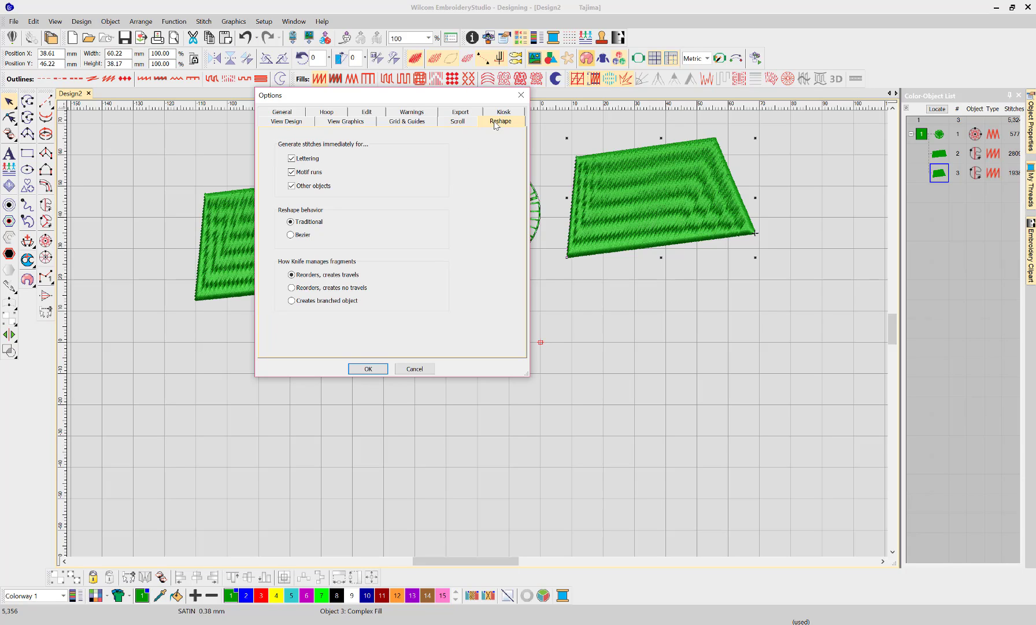
click(357, 122)
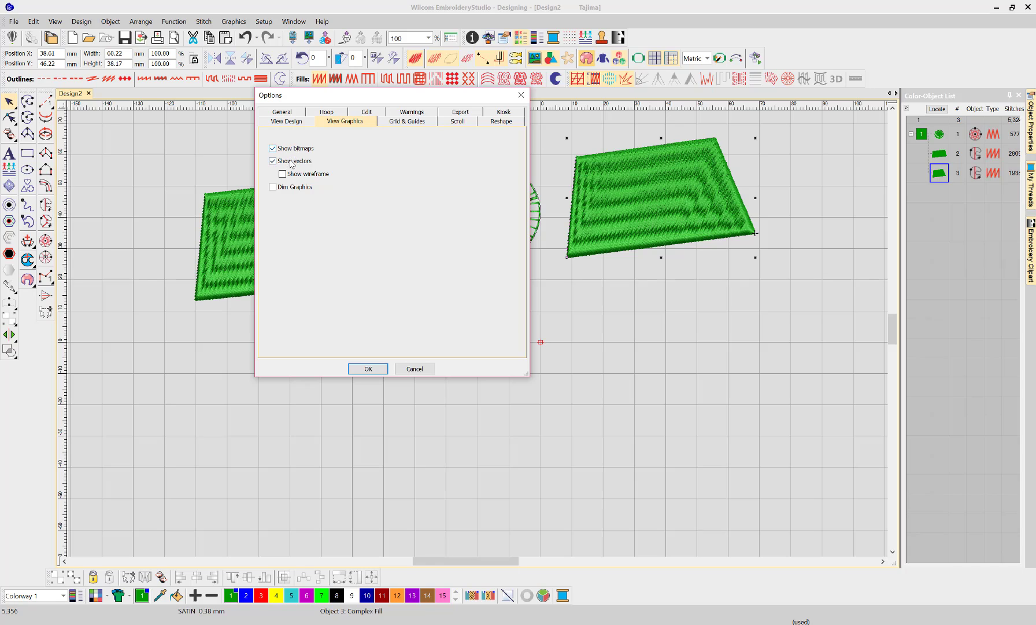
click(288, 123)
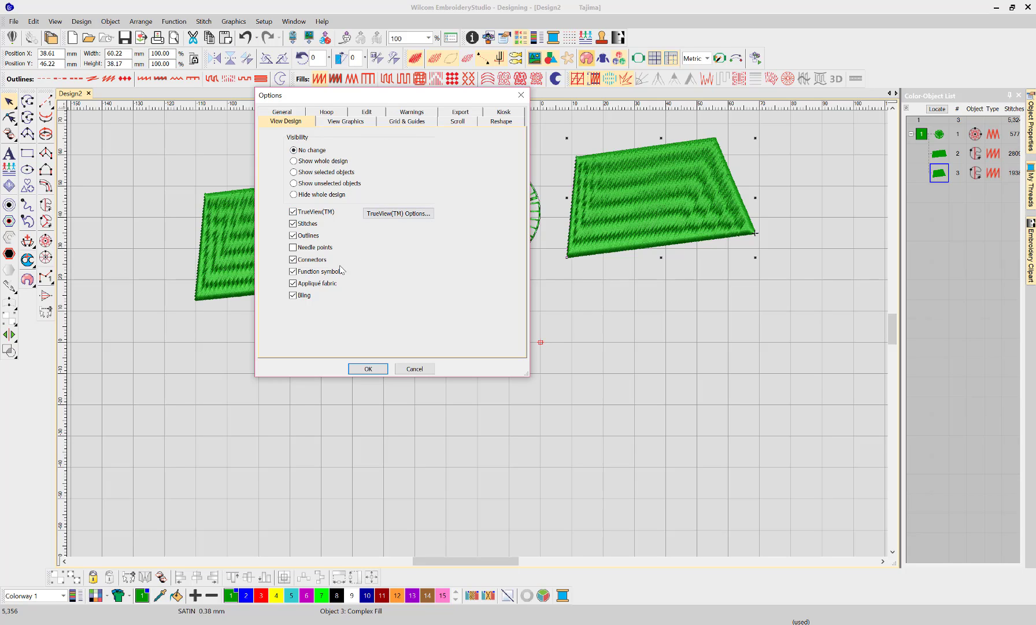
click(294, 295)
Review the graphics, grid, guide and scroll options and set the reshape behavior to Bezier.
click(345, 122)
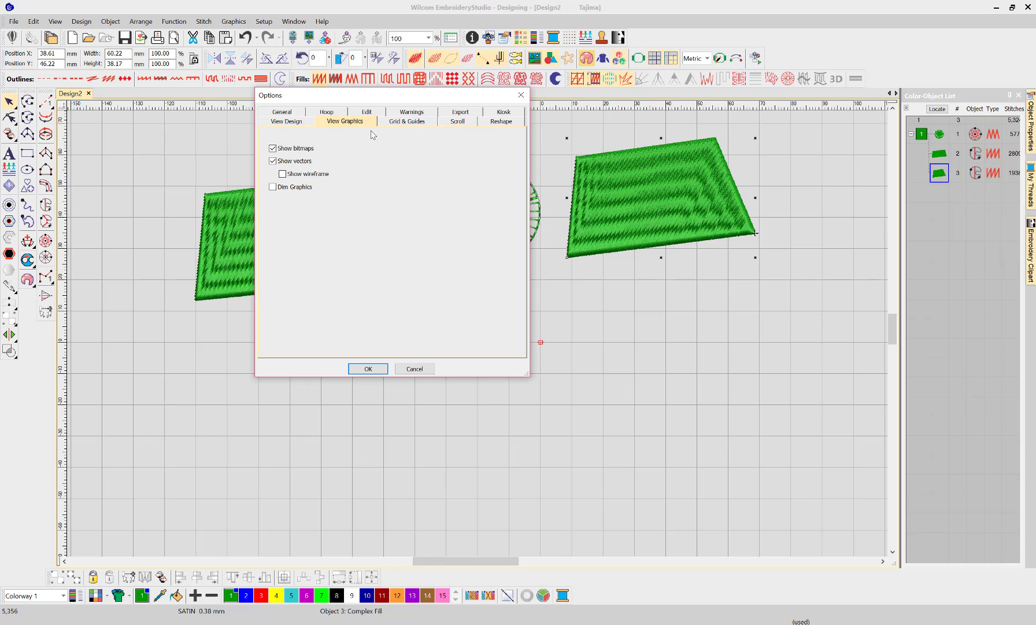
click(403, 123)
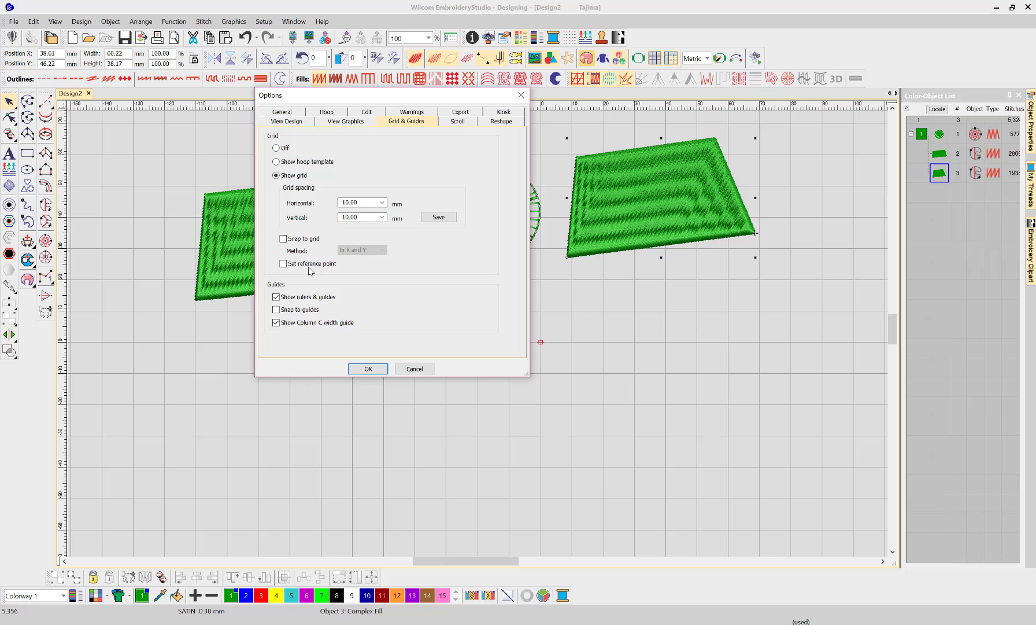
click(457, 123)
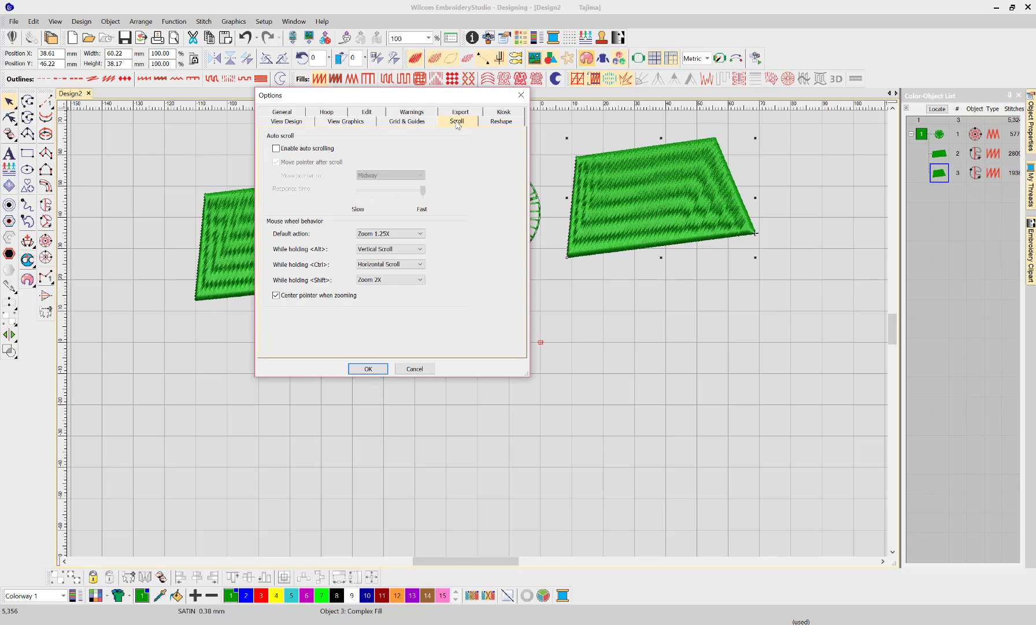
click(496, 125)
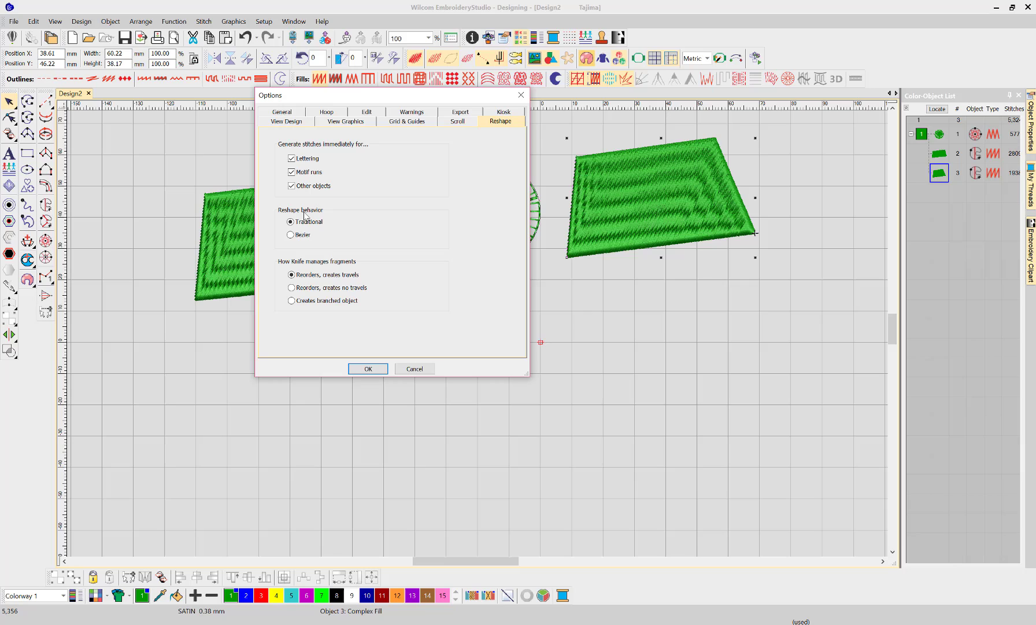
click(291, 235)
Review the Kiosk and Export options and enable the design integrity alert among the warnings.
click(500, 112)
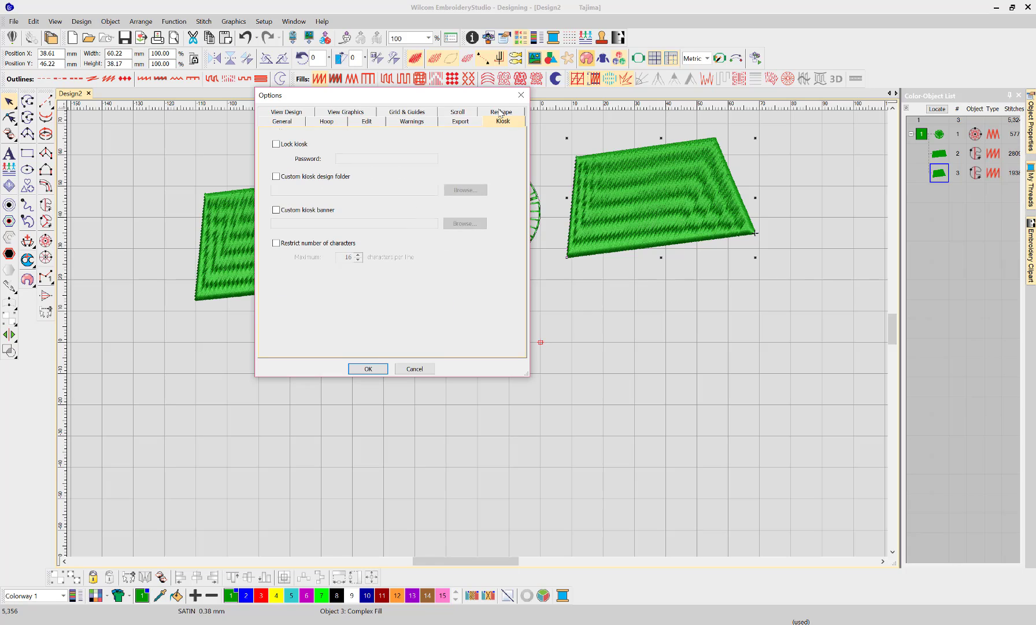
click(460, 122)
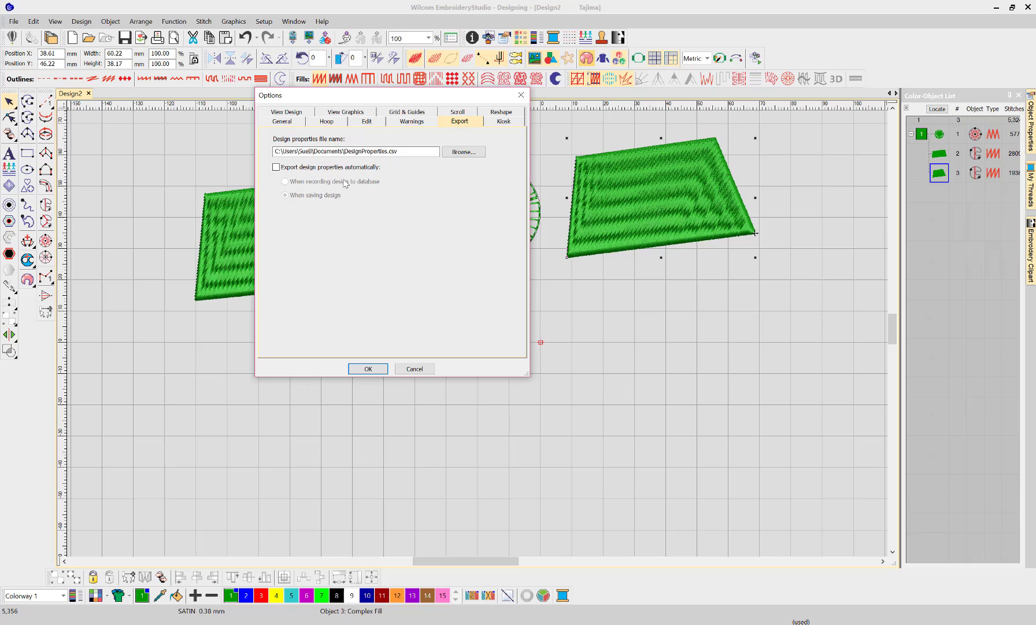
click(411, 122)
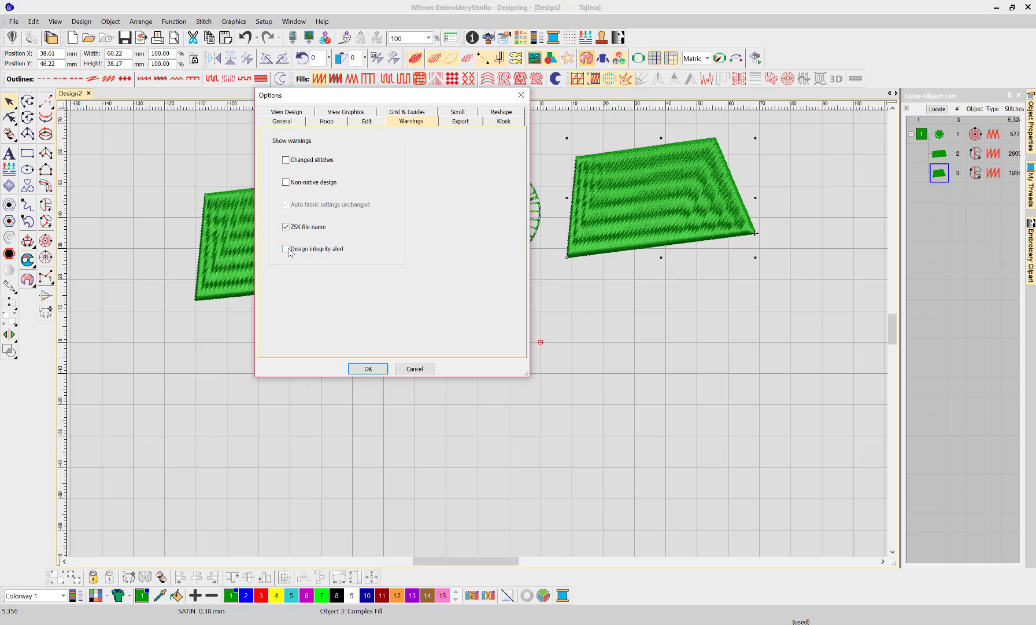
click(286, 249)
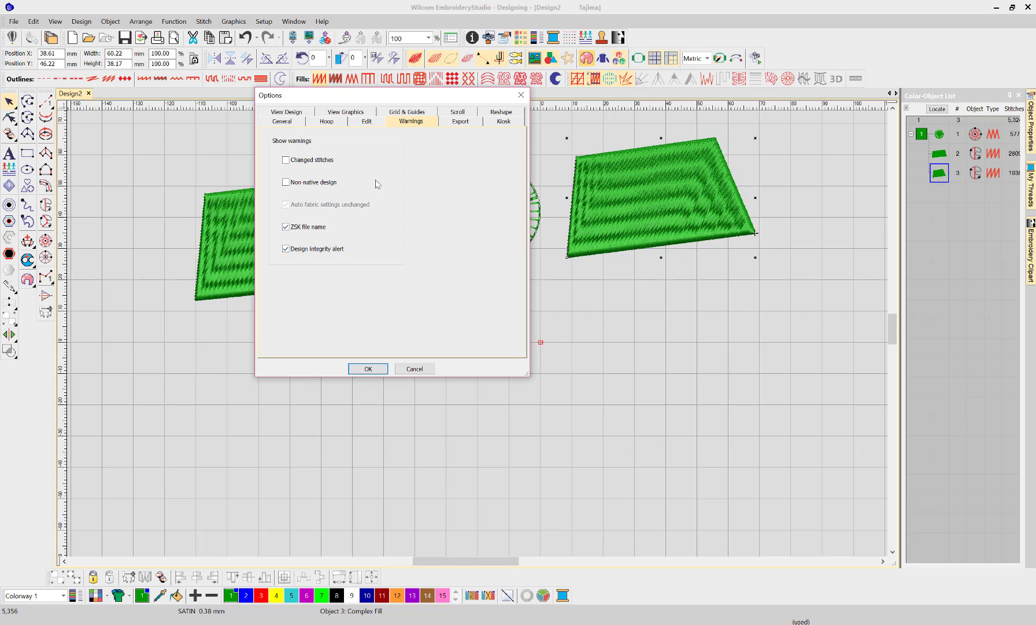
Examine the paste and duplicate offset options and the My Hoops list, leaving the list without adding a hoop.
click(366, 122)
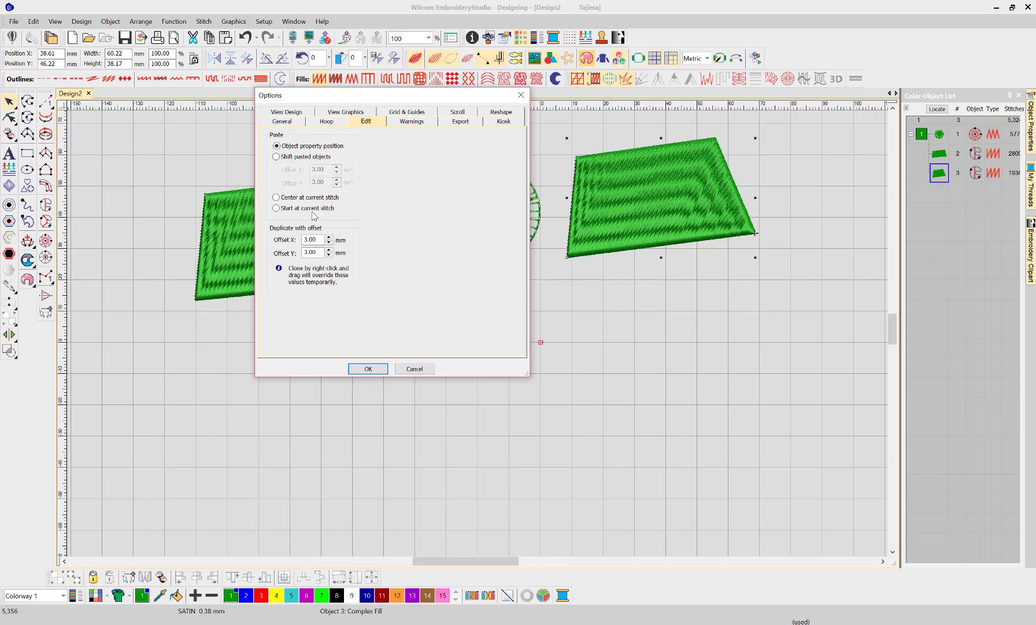
click(326, 124)
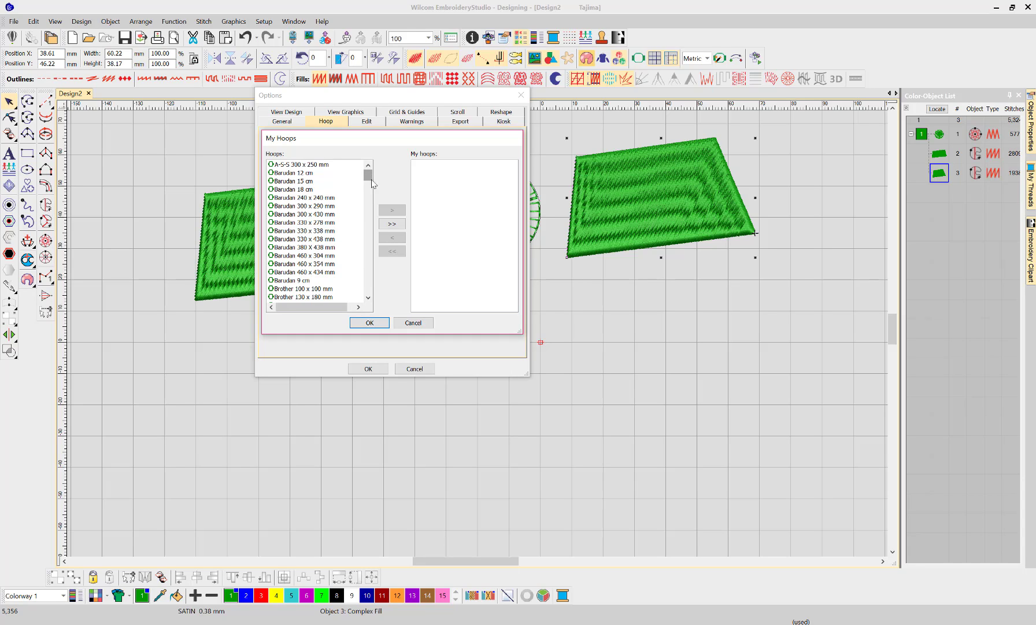
click(407, 326)
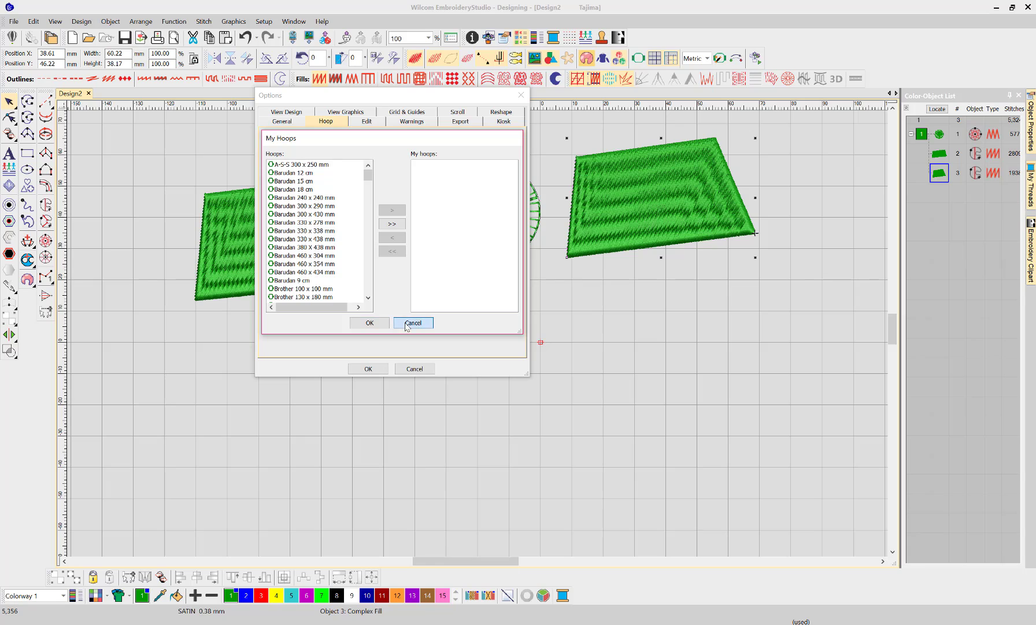
Turn off button sounds in the General options and accept the changed options.
click(283, 123)
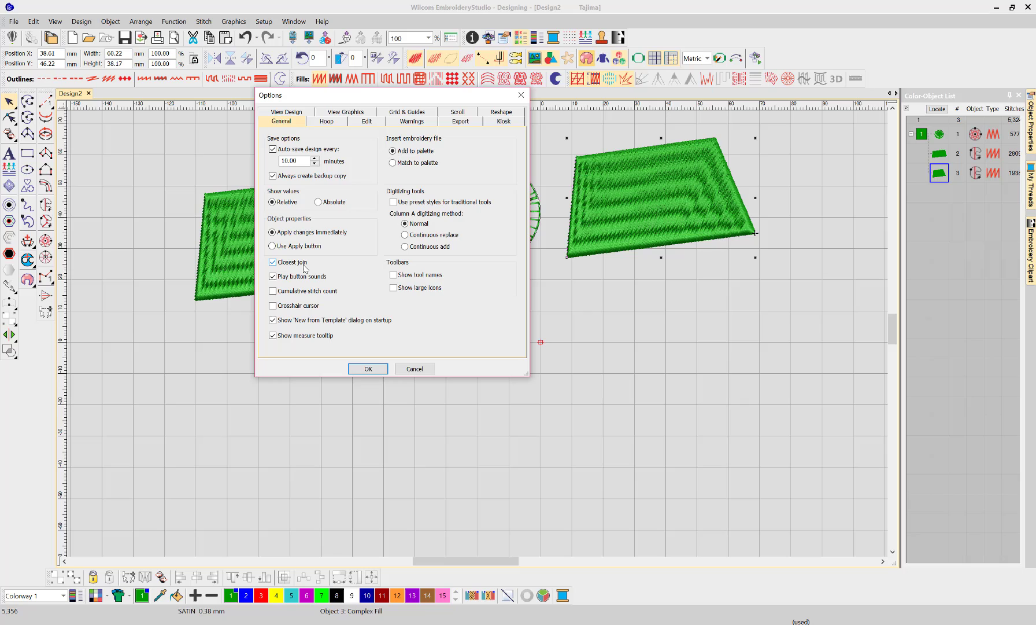
click(273, 277)
click(273, 305)
click(368, 369)
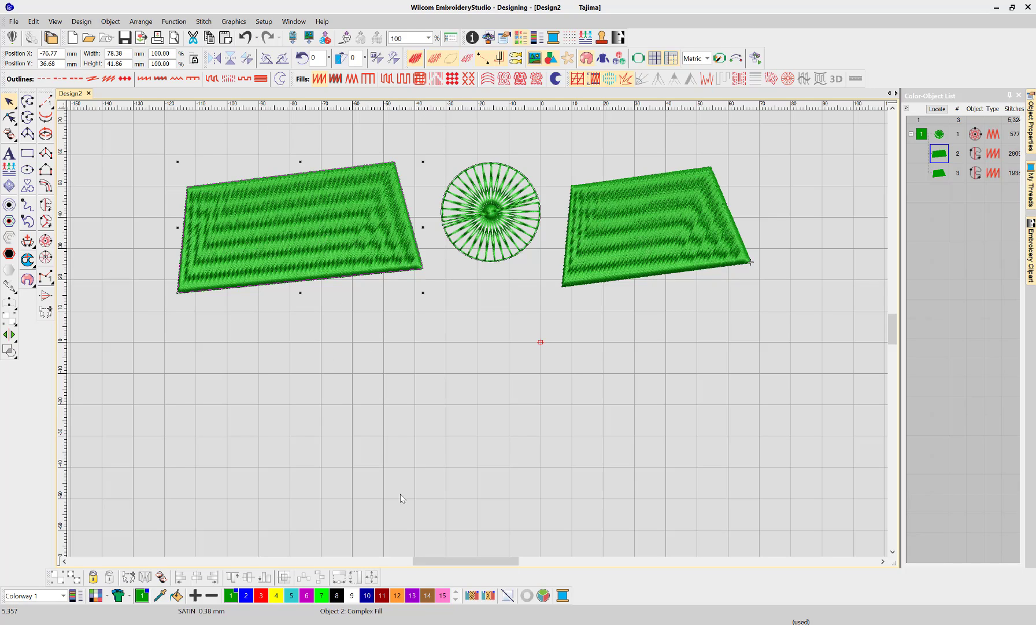
Recolor the large fill shape with purple color 13 and the smaller fill shape with pink color 15.
click(411, 596)
click(430, 405)
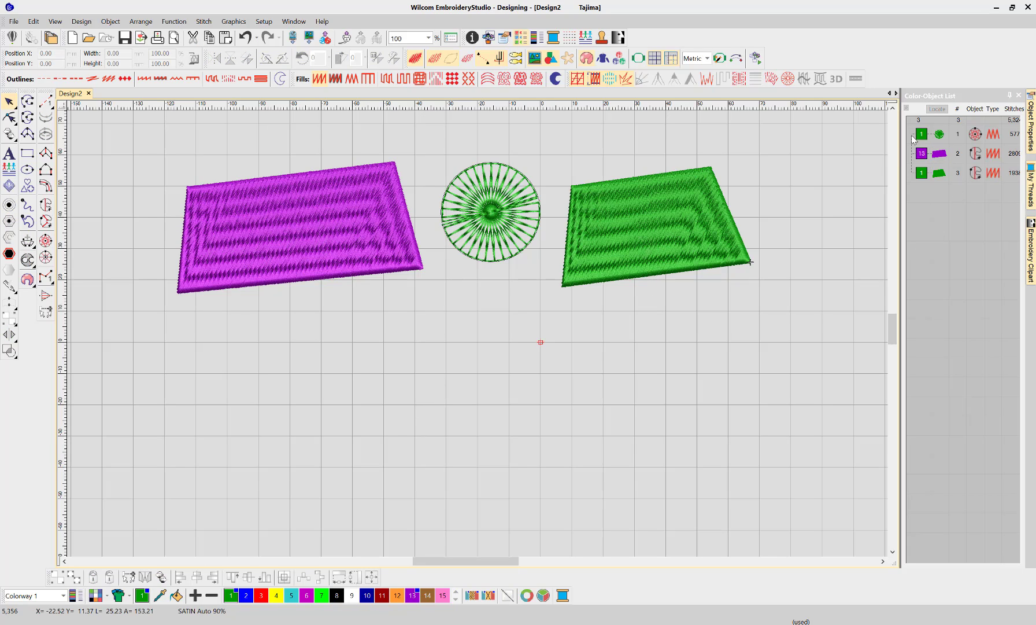
click(583, 250)
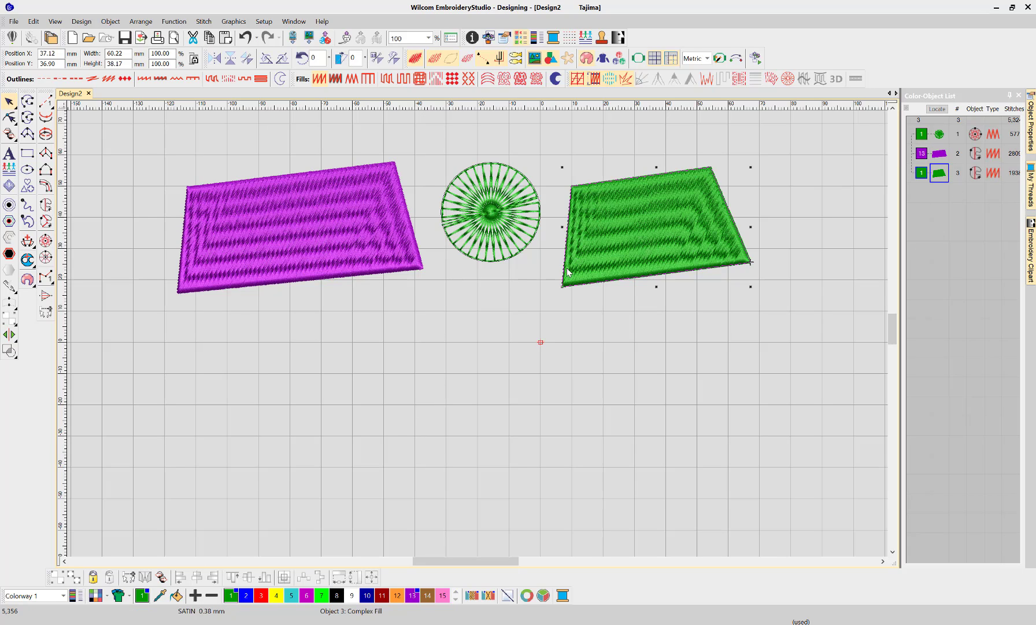
click(442, 595)
click(544, 407)
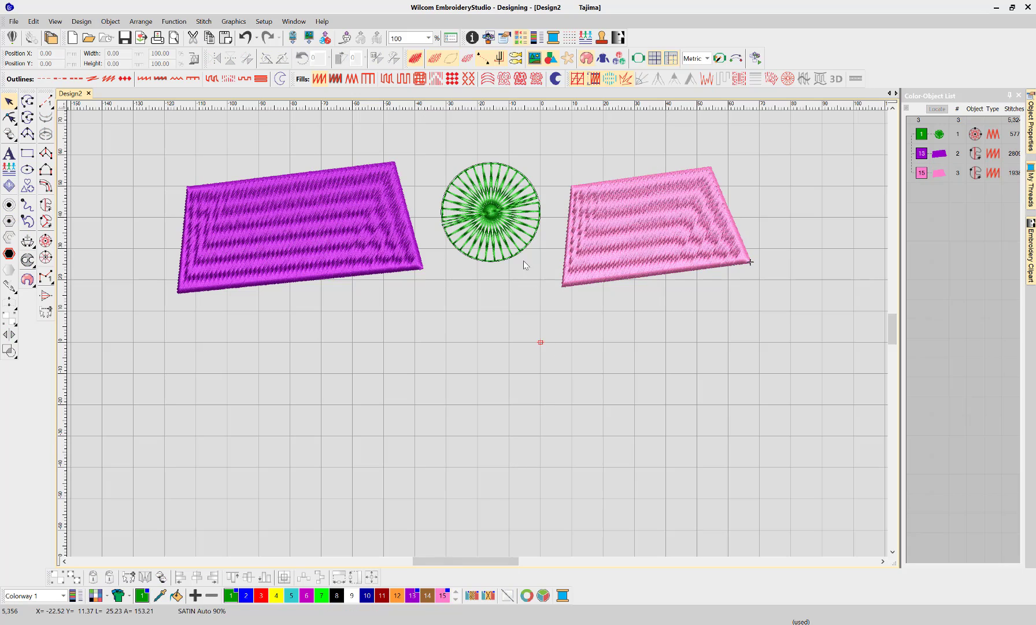
Select the pink fill shape from the object list and again in the design, clearing the selection each time.
click(938, 173)
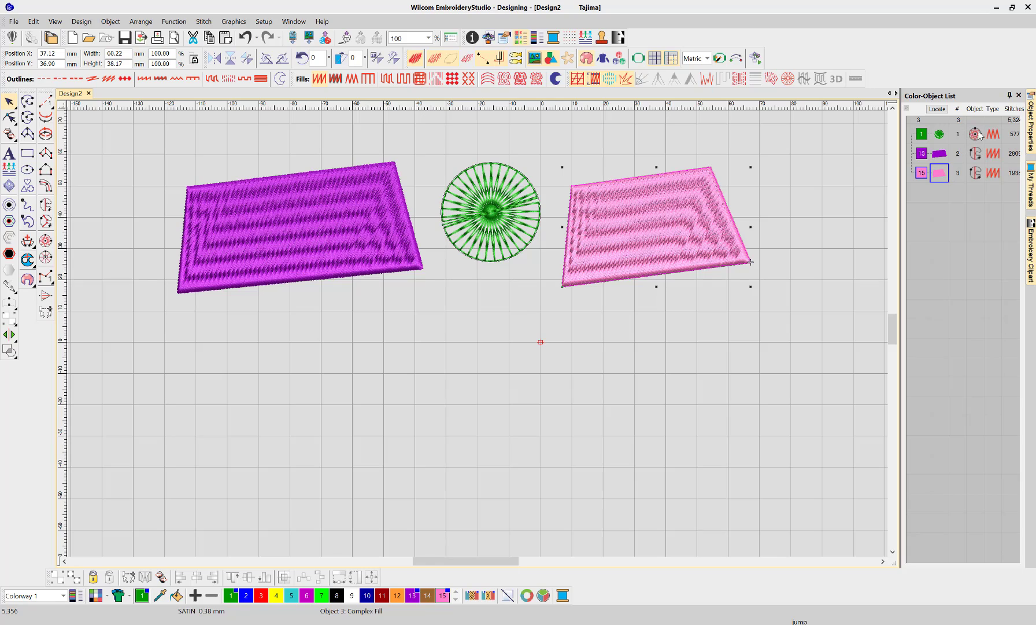
key(Escape)
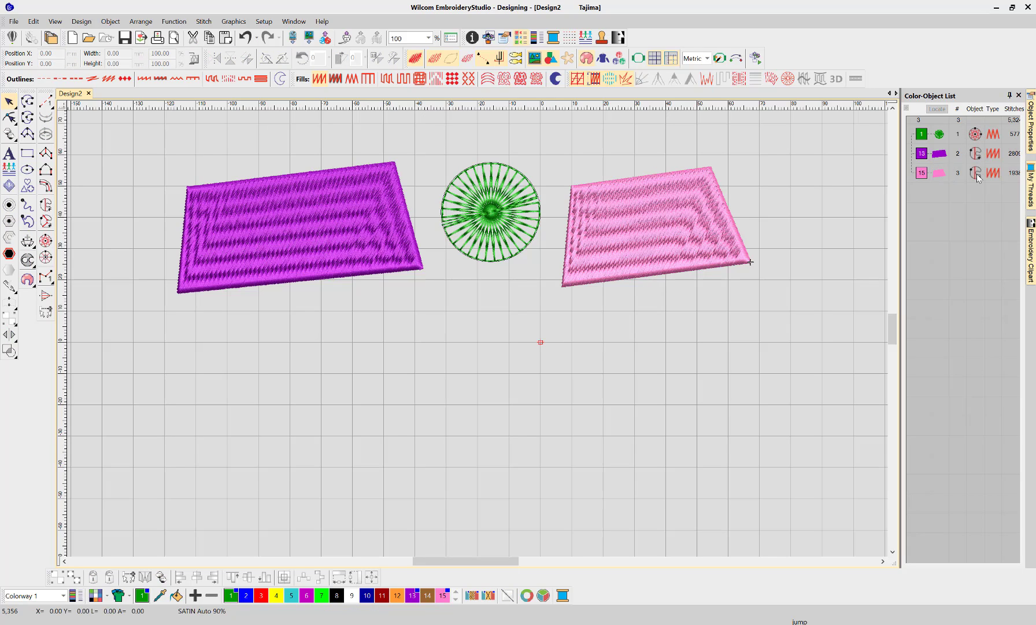
click(629, 247)
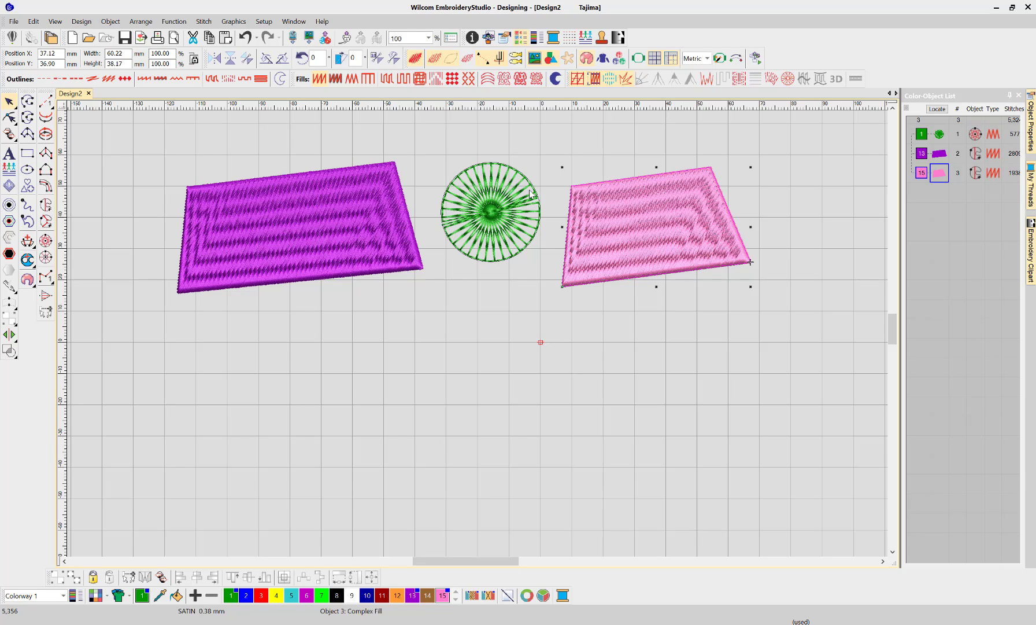
key(Escape)
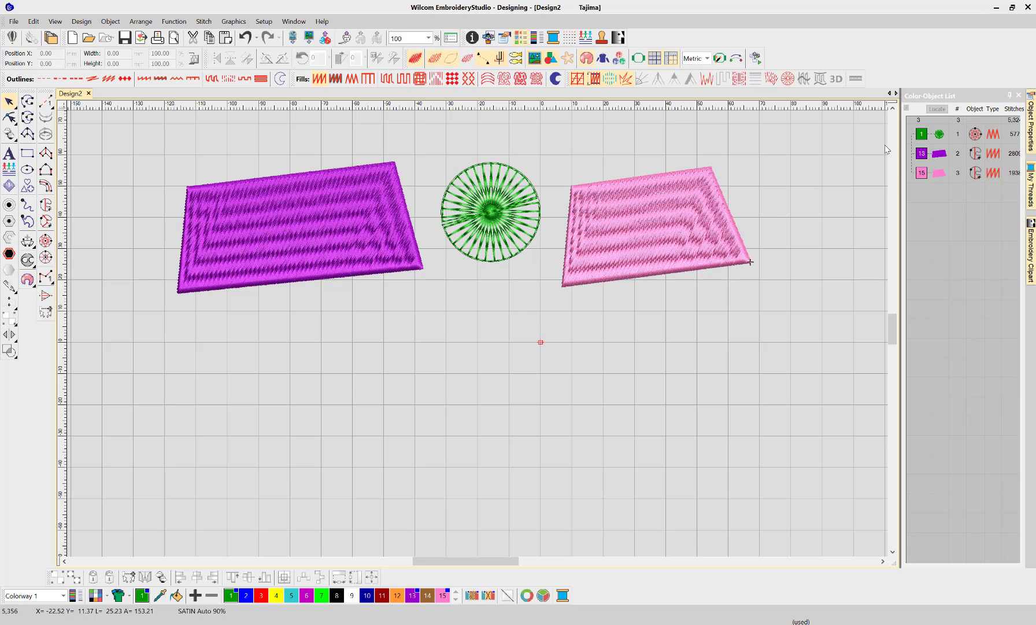